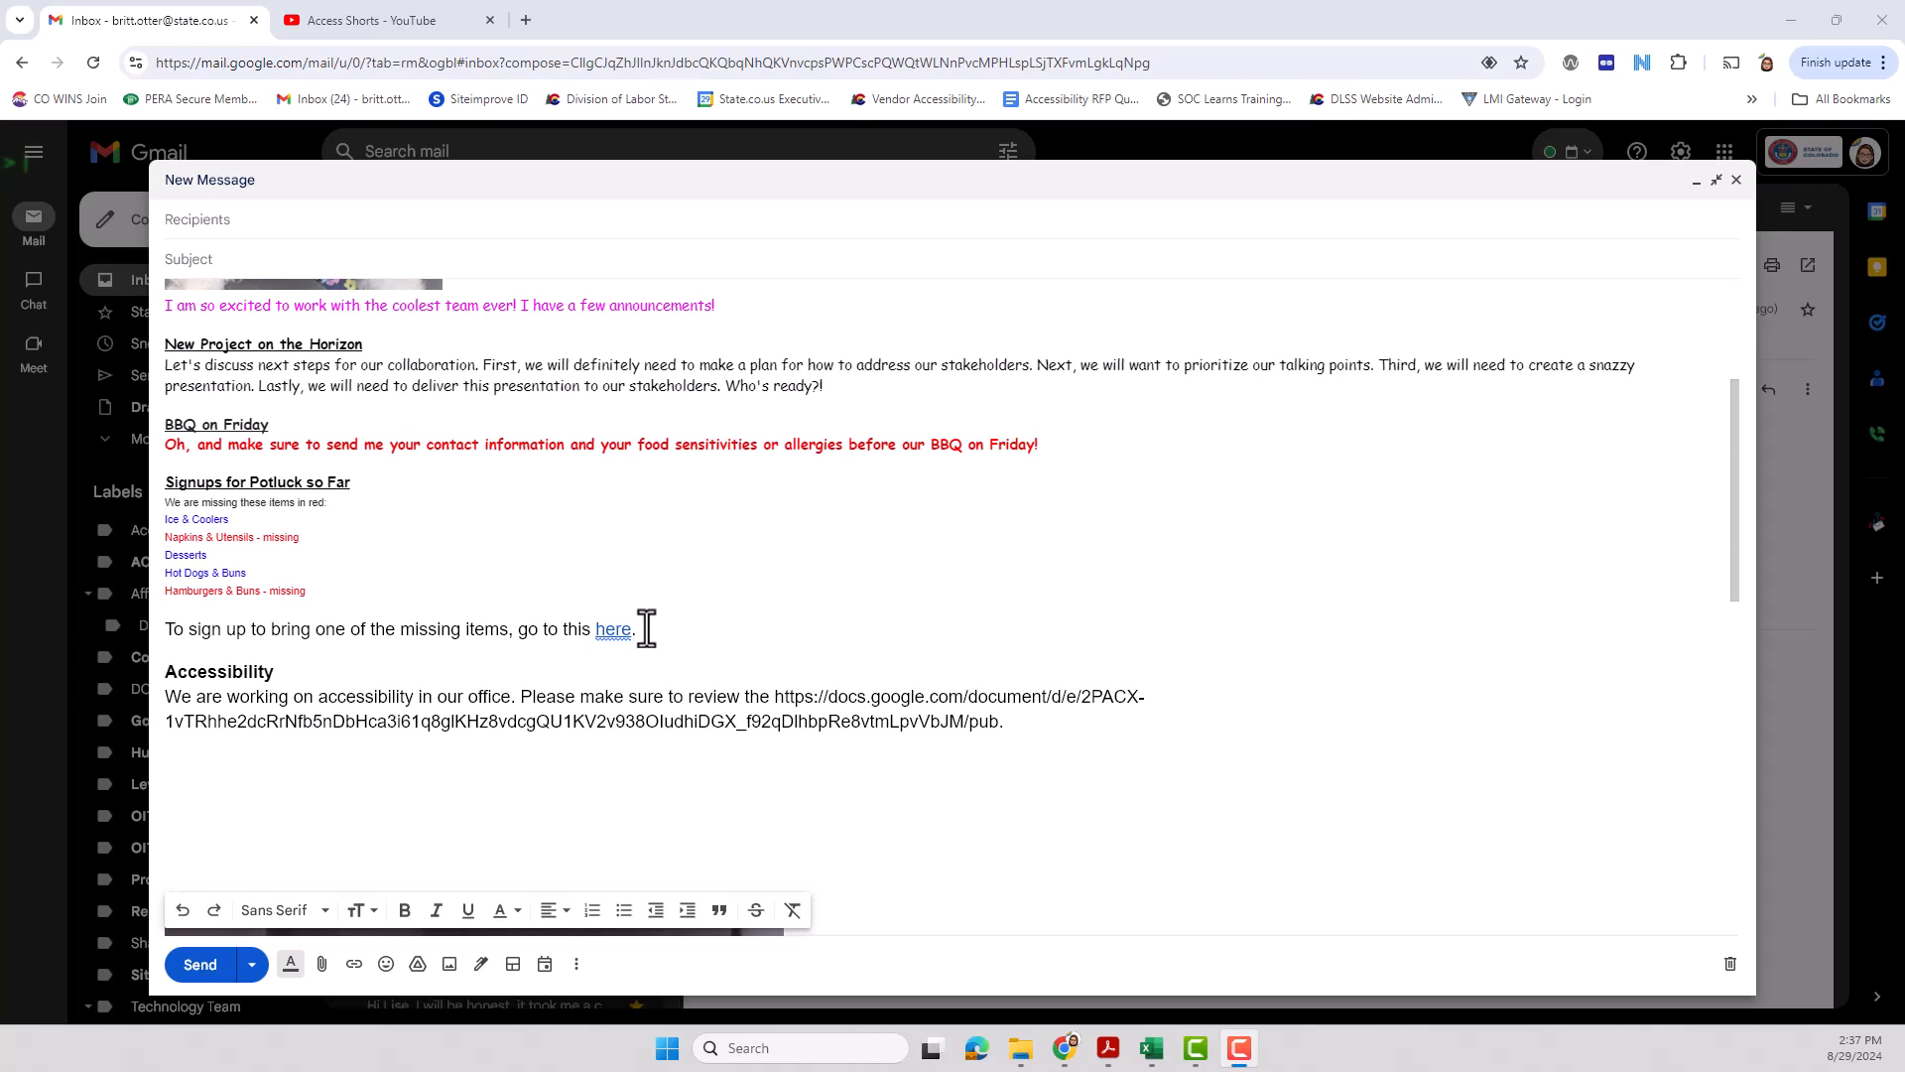
Step: Replace "this here" in the potluck sign-up sentence with "Colorado Department of Labor and Employment"
left_click(607, 635)
mouse_move(607, 625)
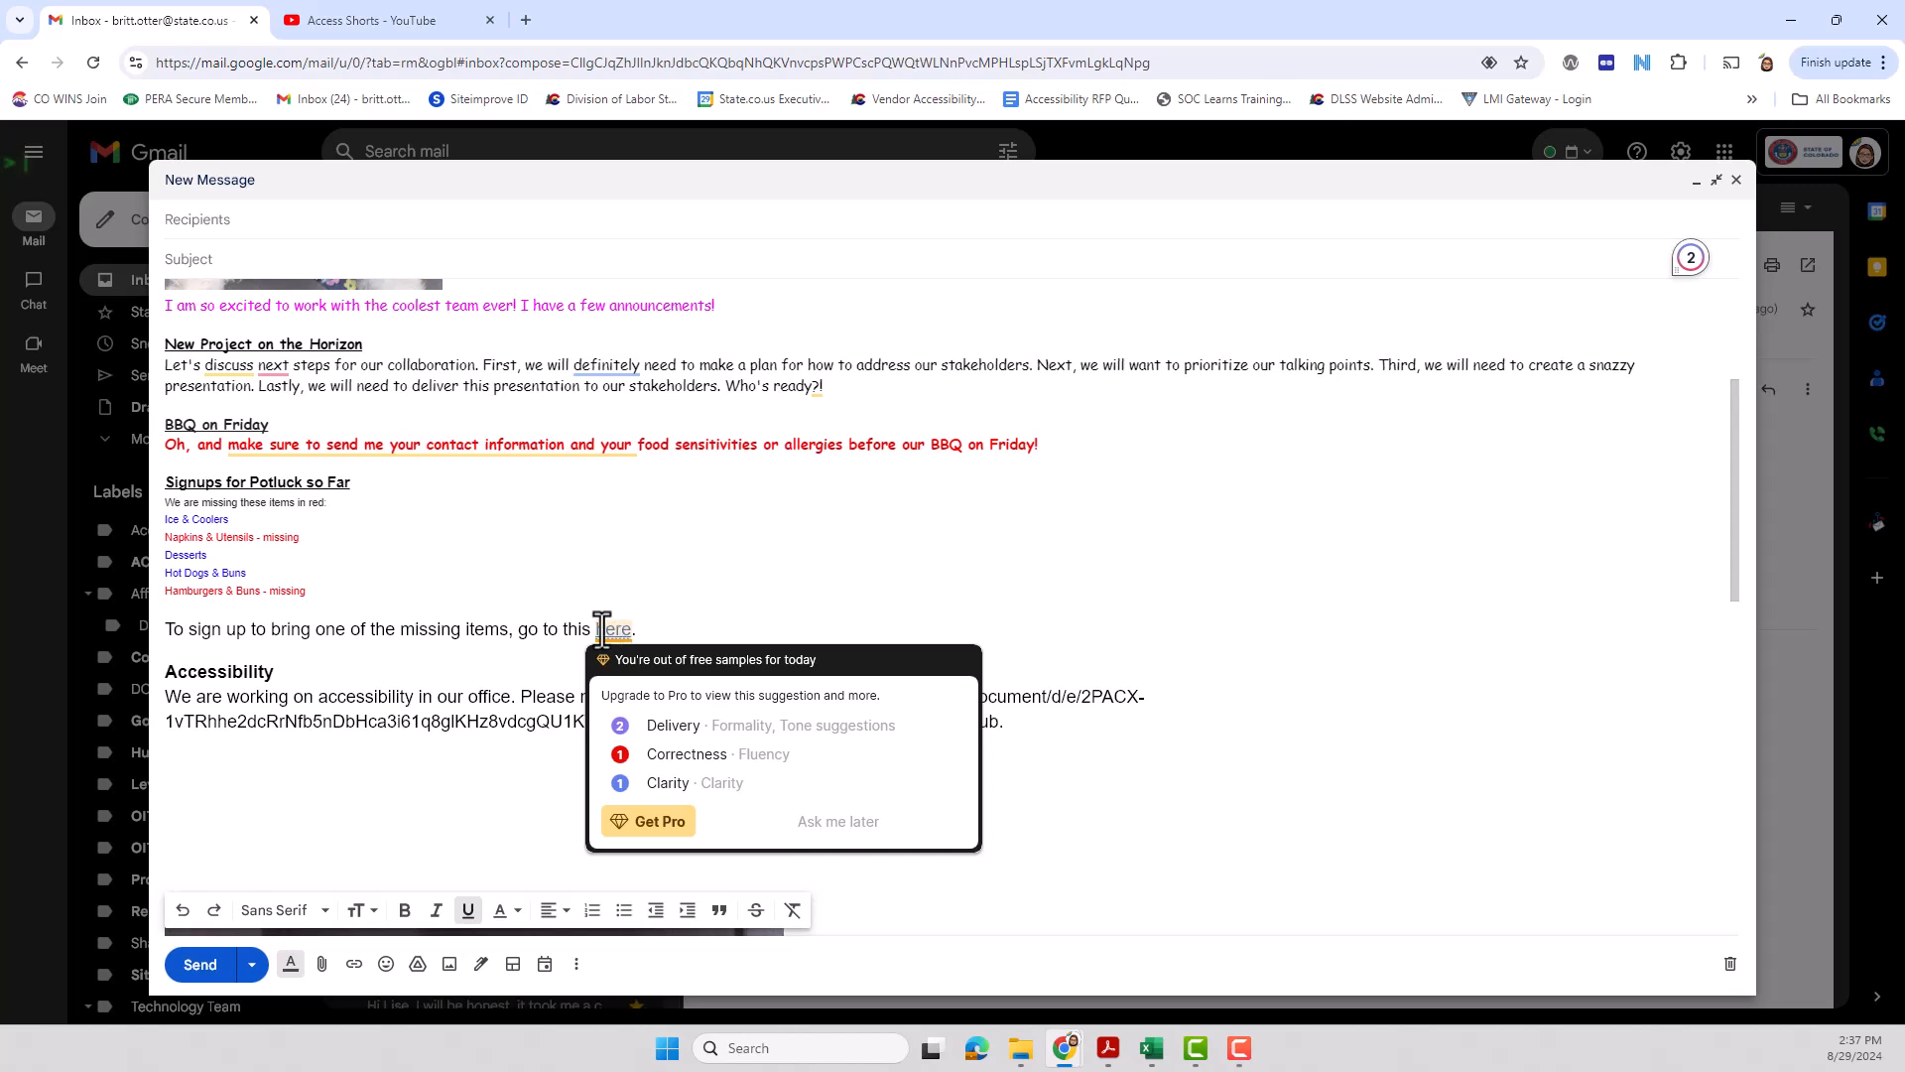
left_click_drag(563, 629, 631, 628)
key("BackSpace")
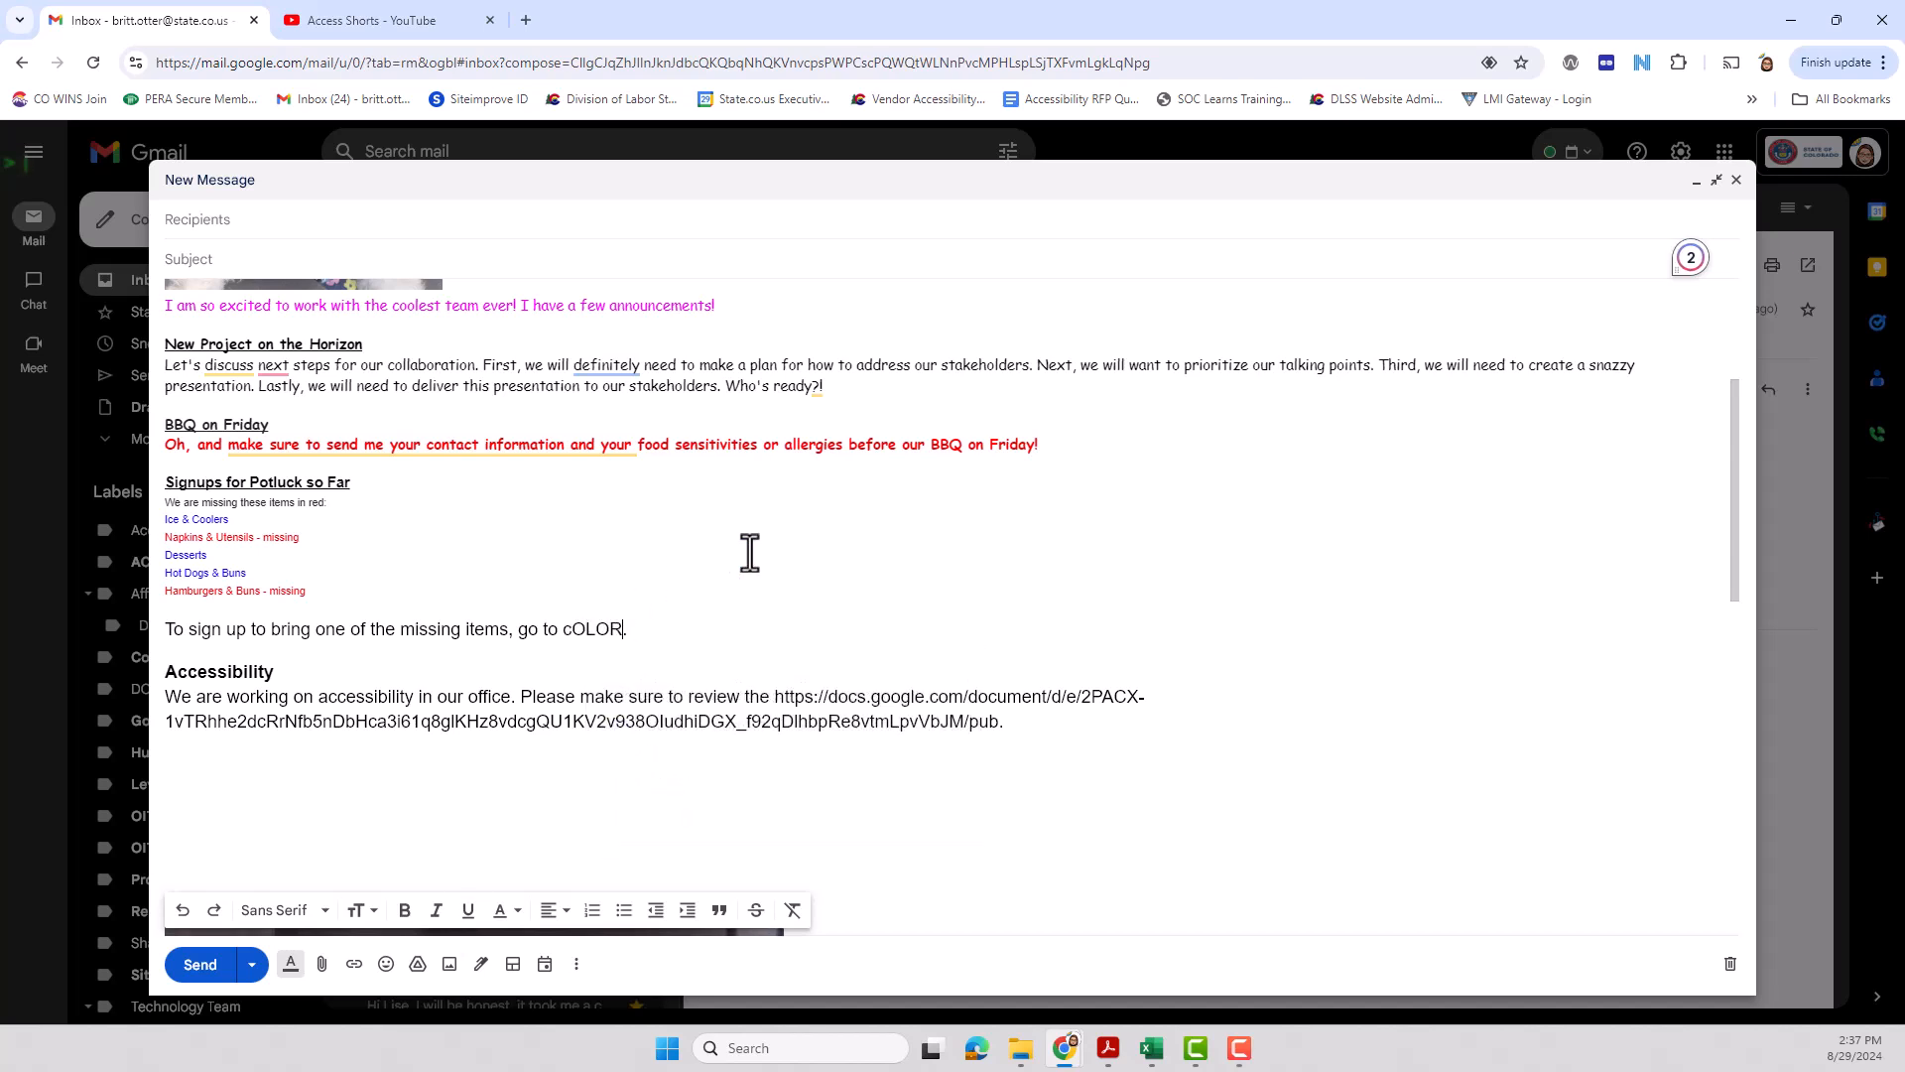
type("Colorado De")
type("partment of Labb")
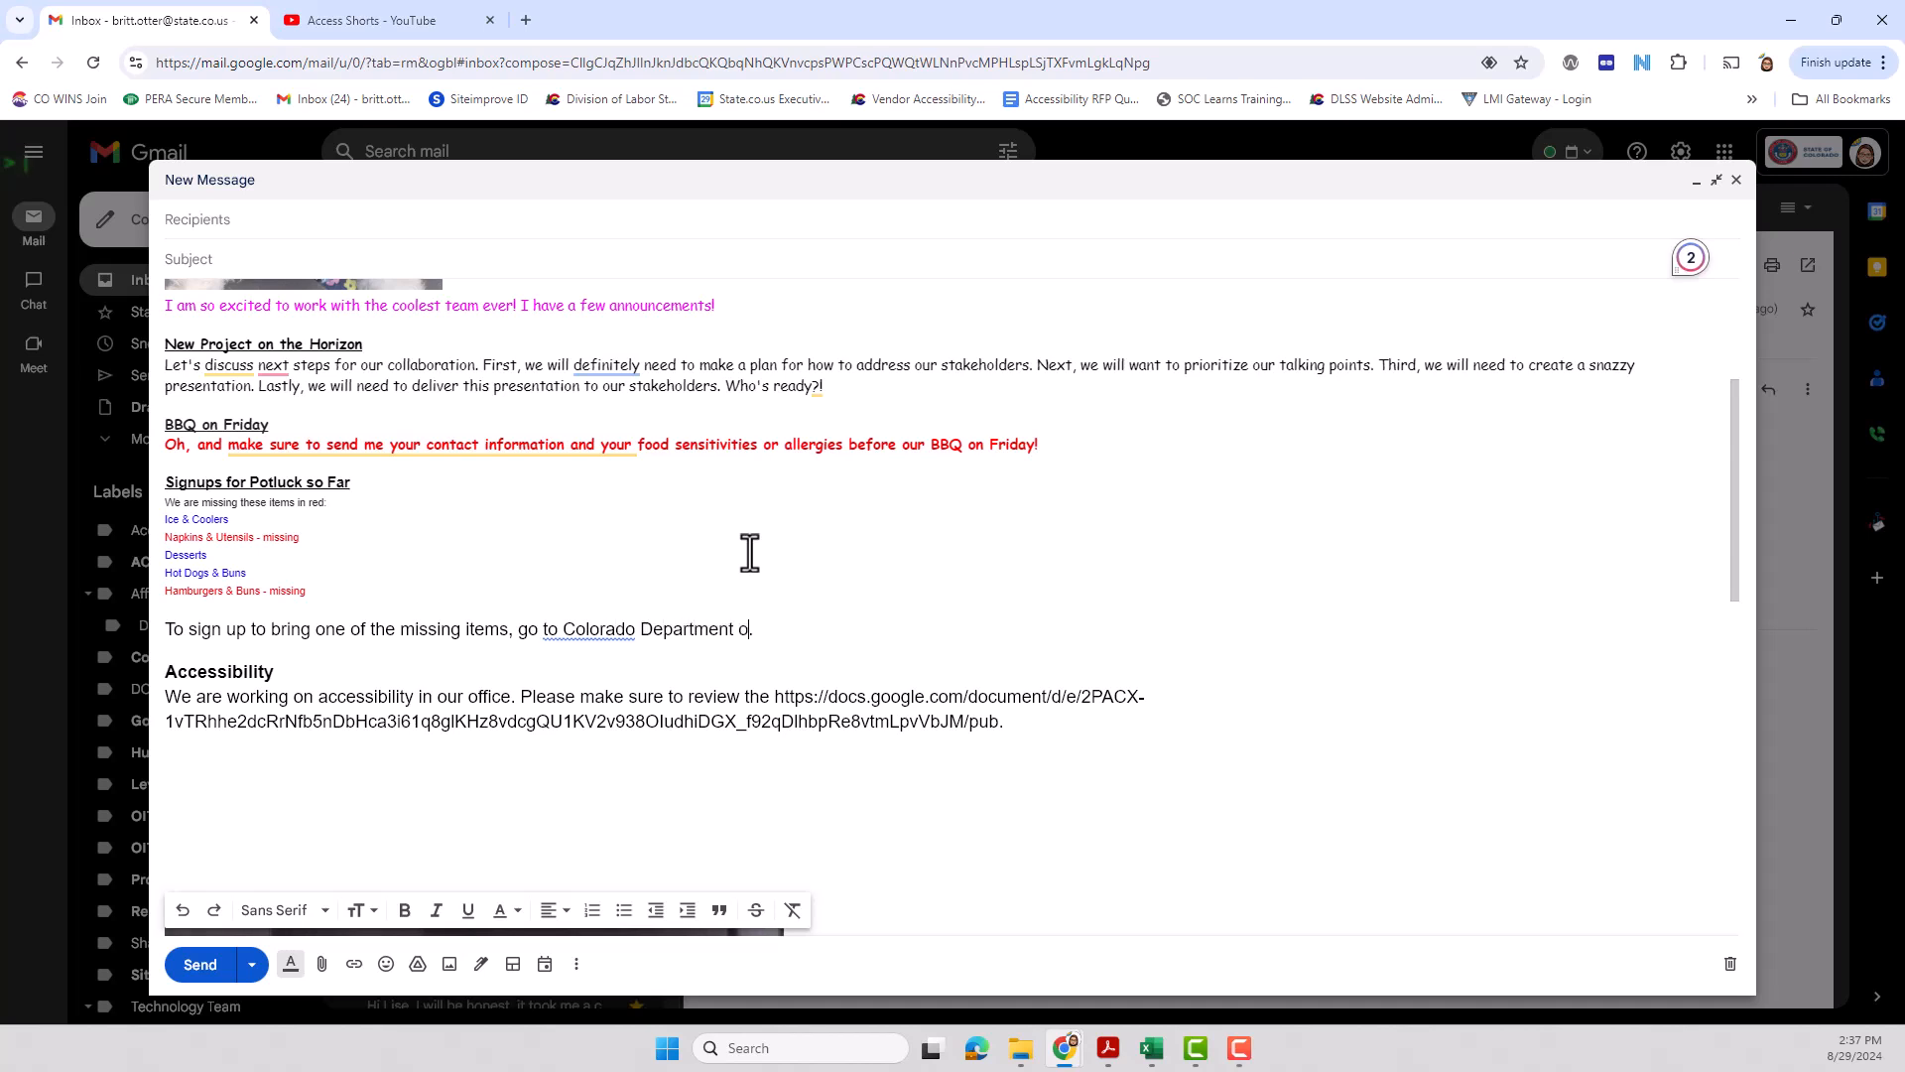
key("BackSpace")
type("or and Emplo")
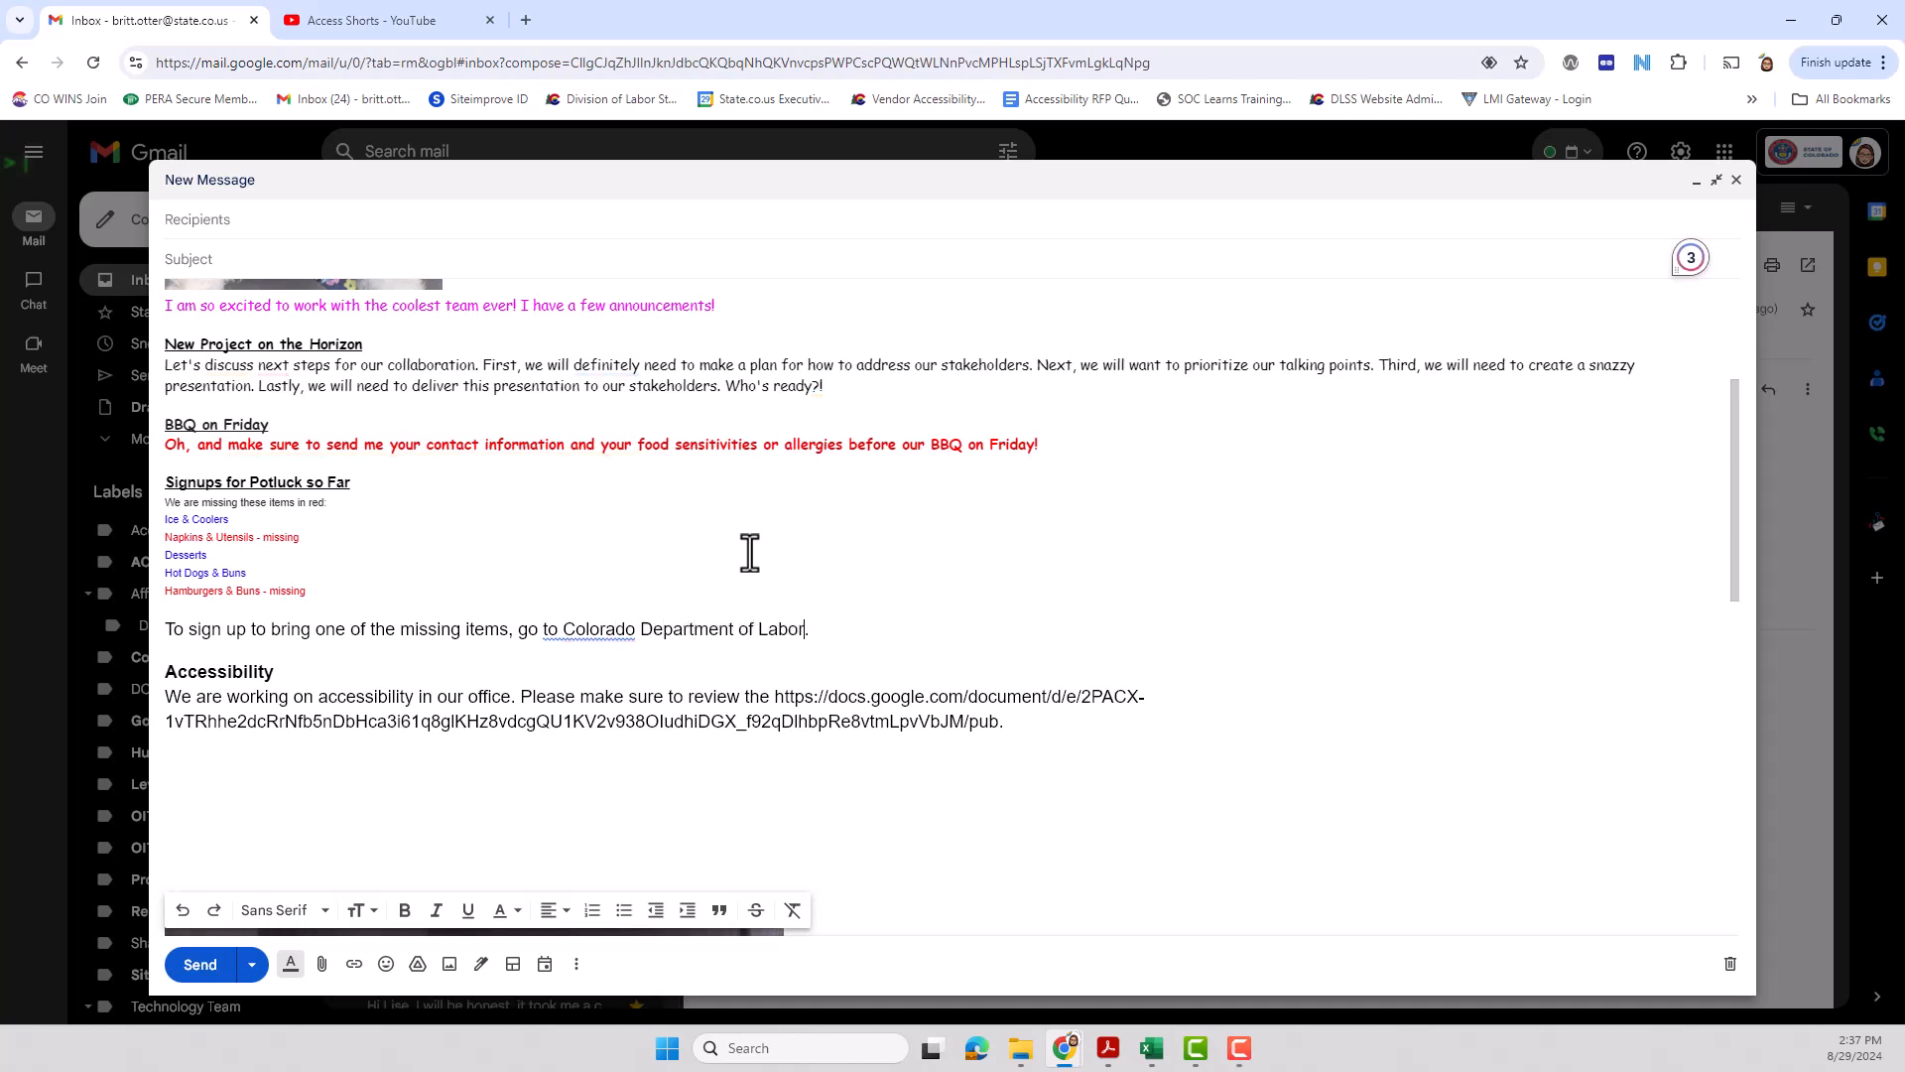
type("yment")
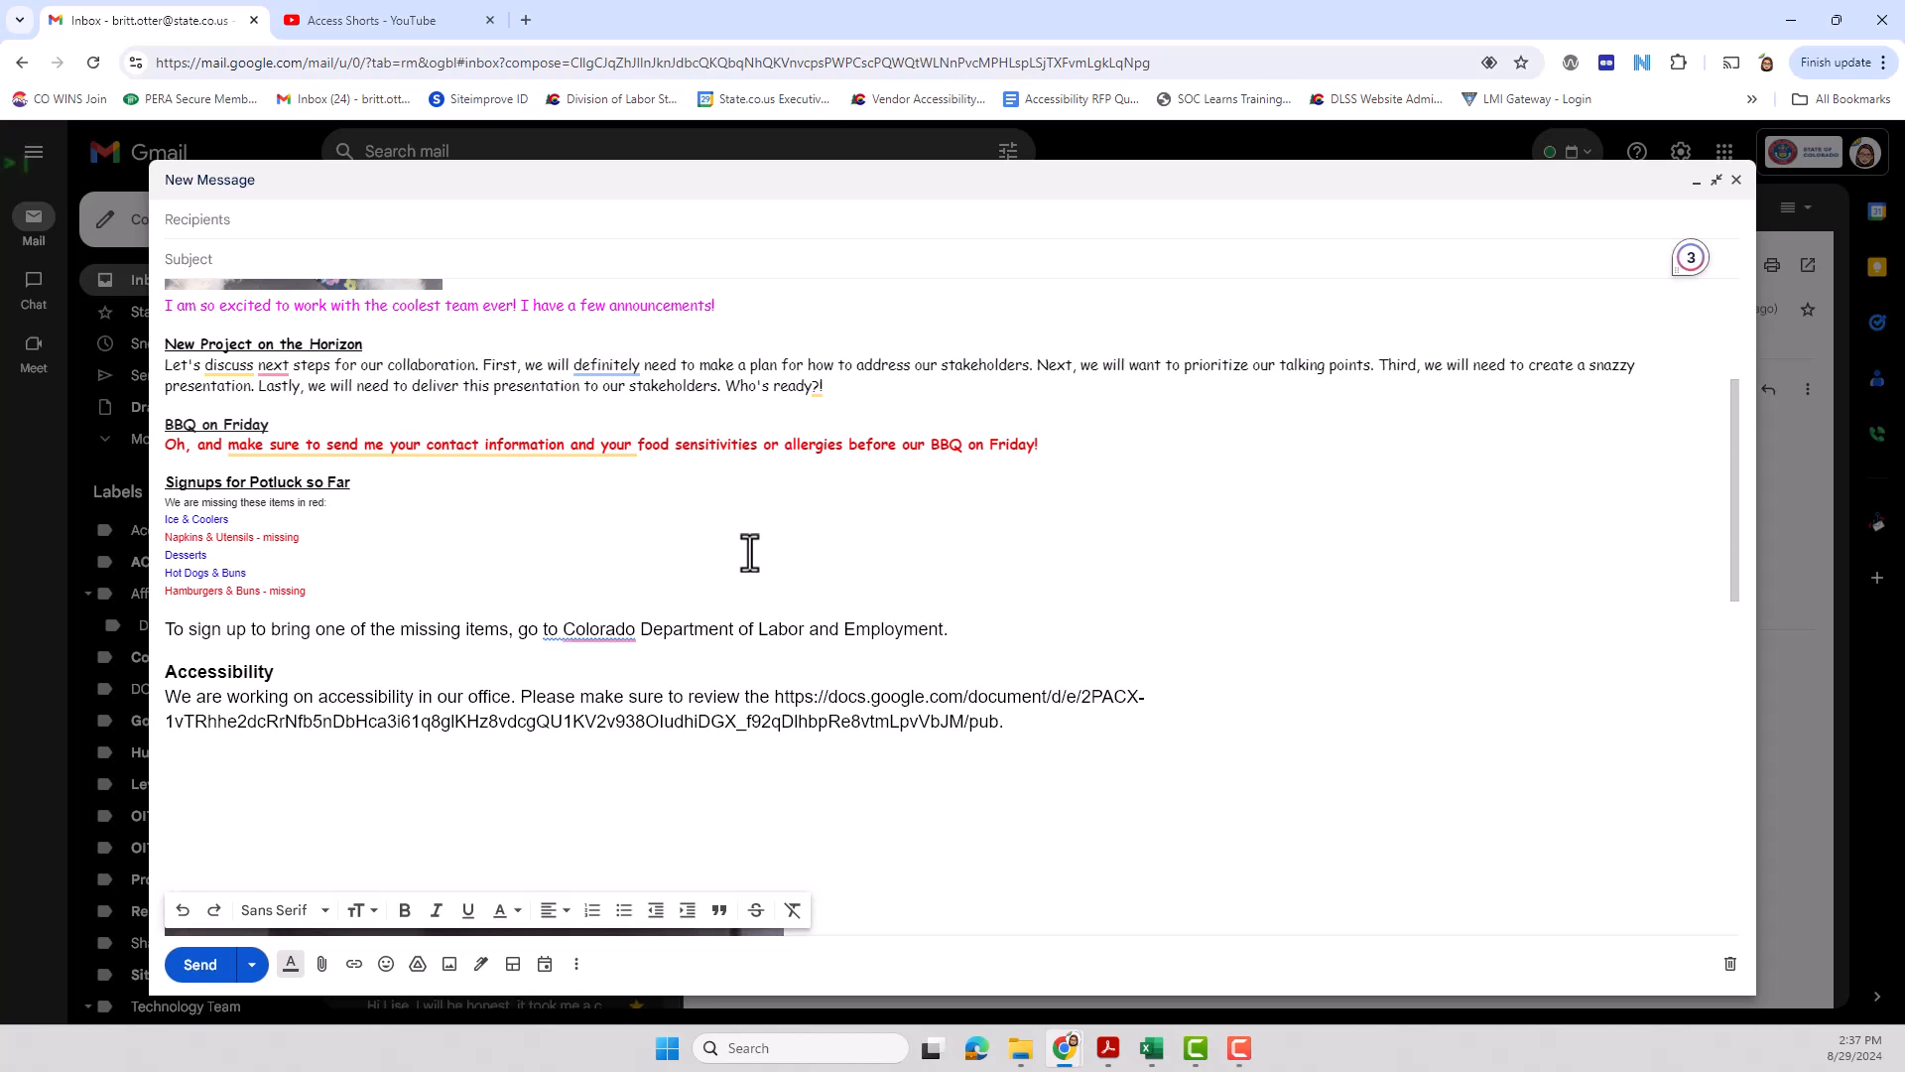
Step: Start a link on the department name in the sign-up sentence, with display text "Colorado Department of Labor and Employment"
mouse_move(566, 635)
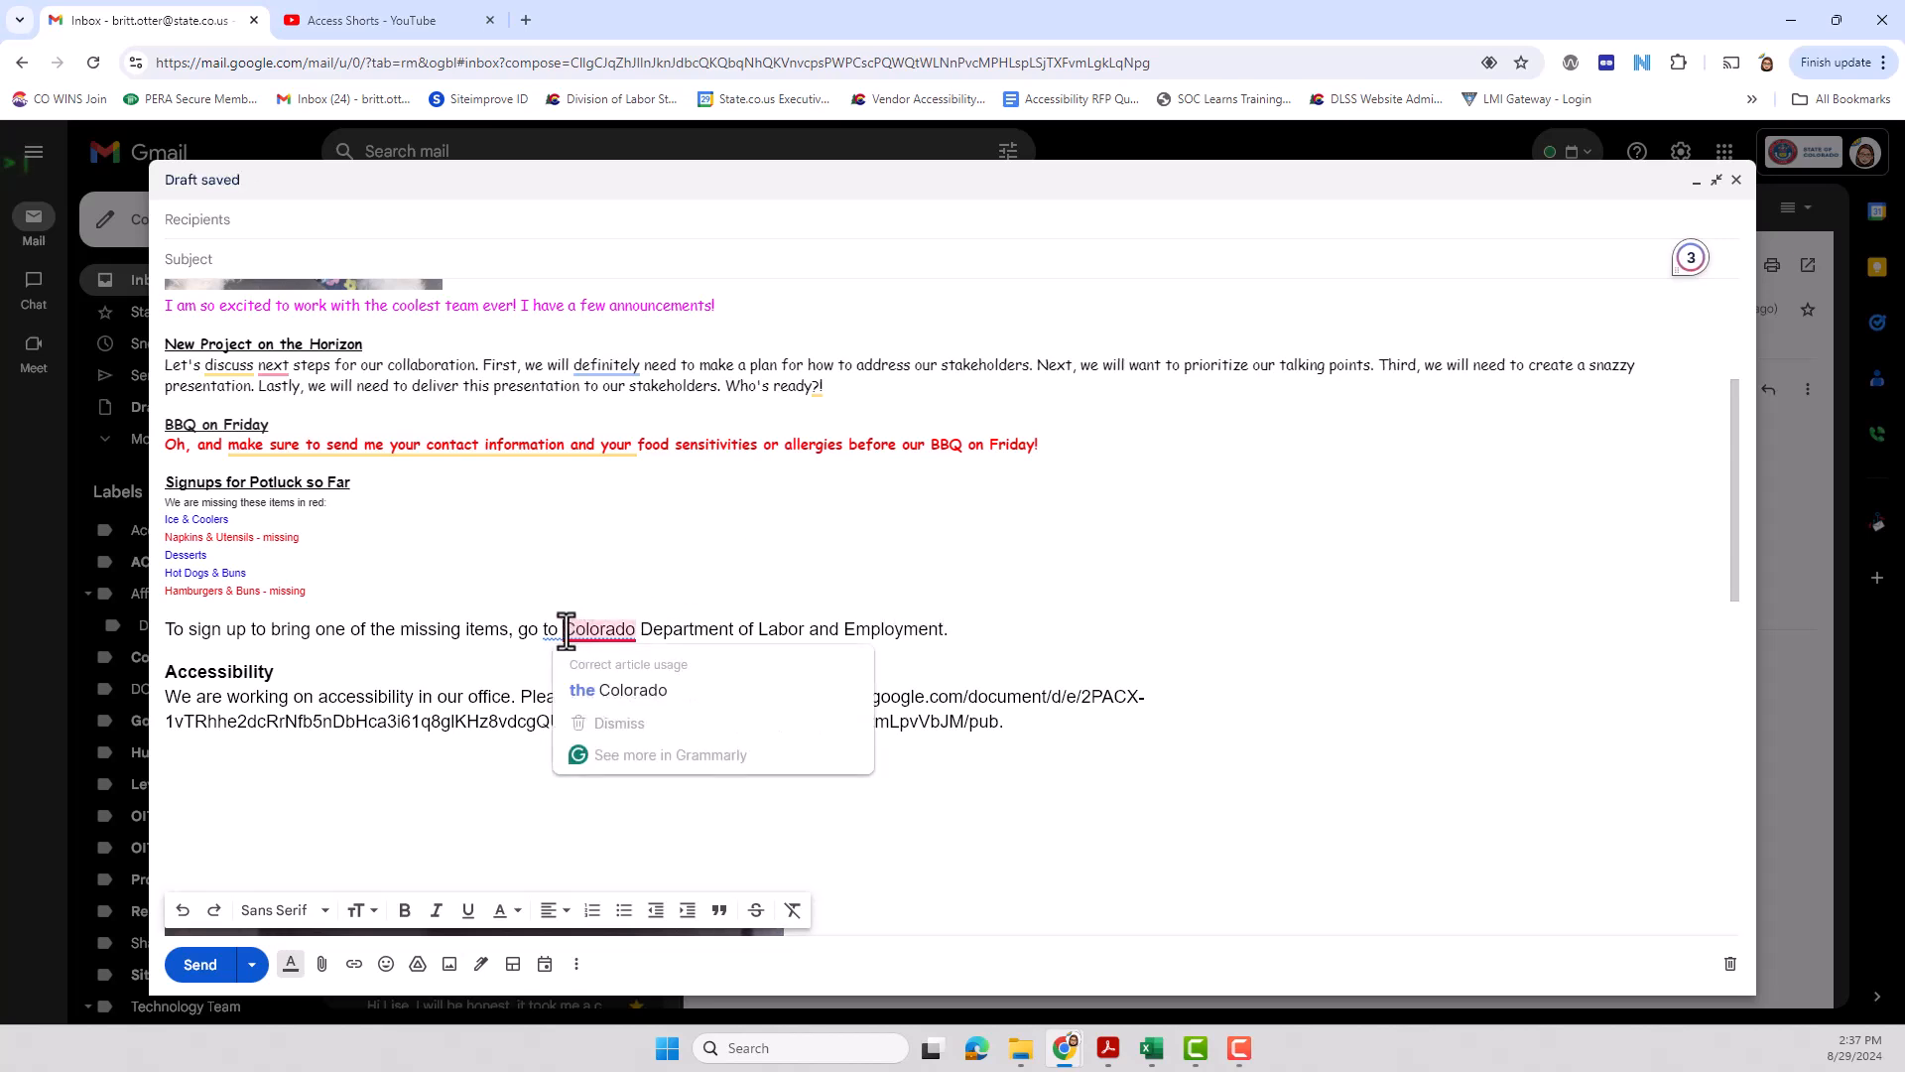
left_click_drag(564, 630, 942, 633)
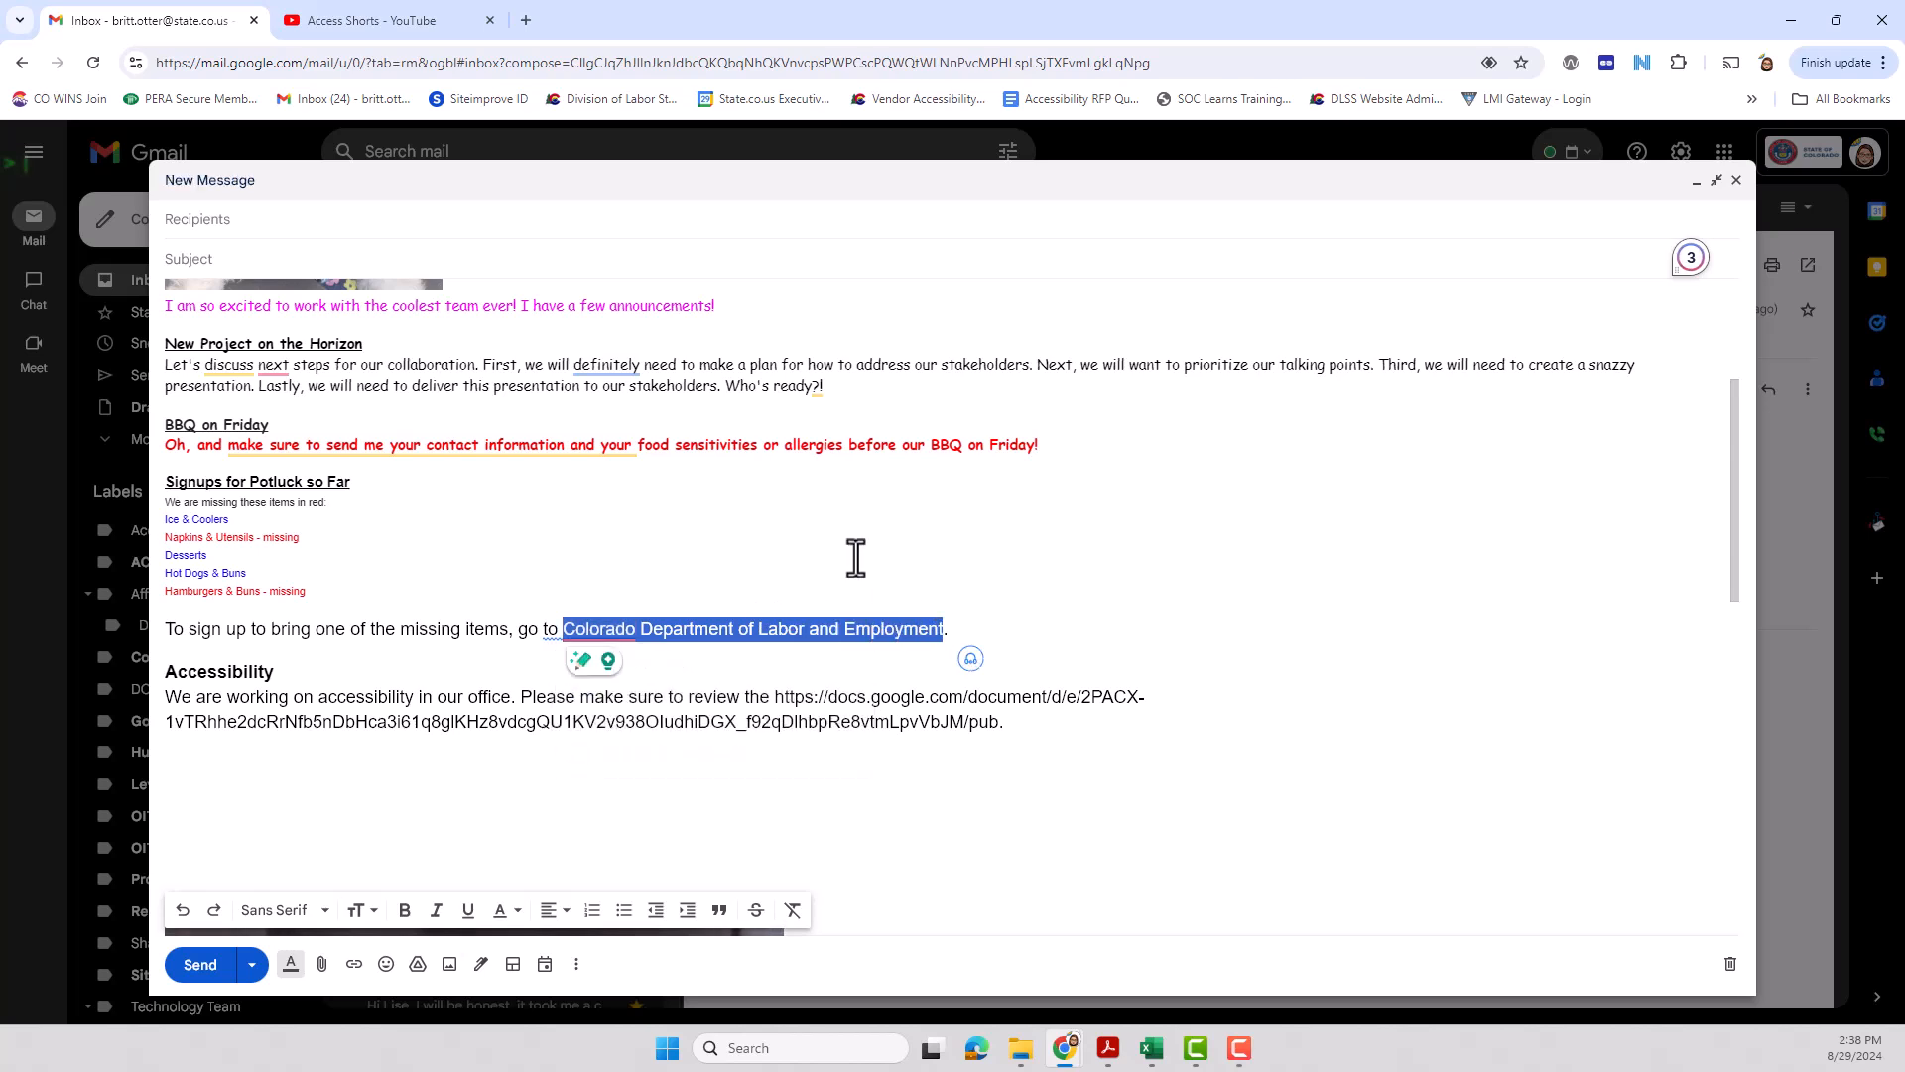
left_click(354, 963)
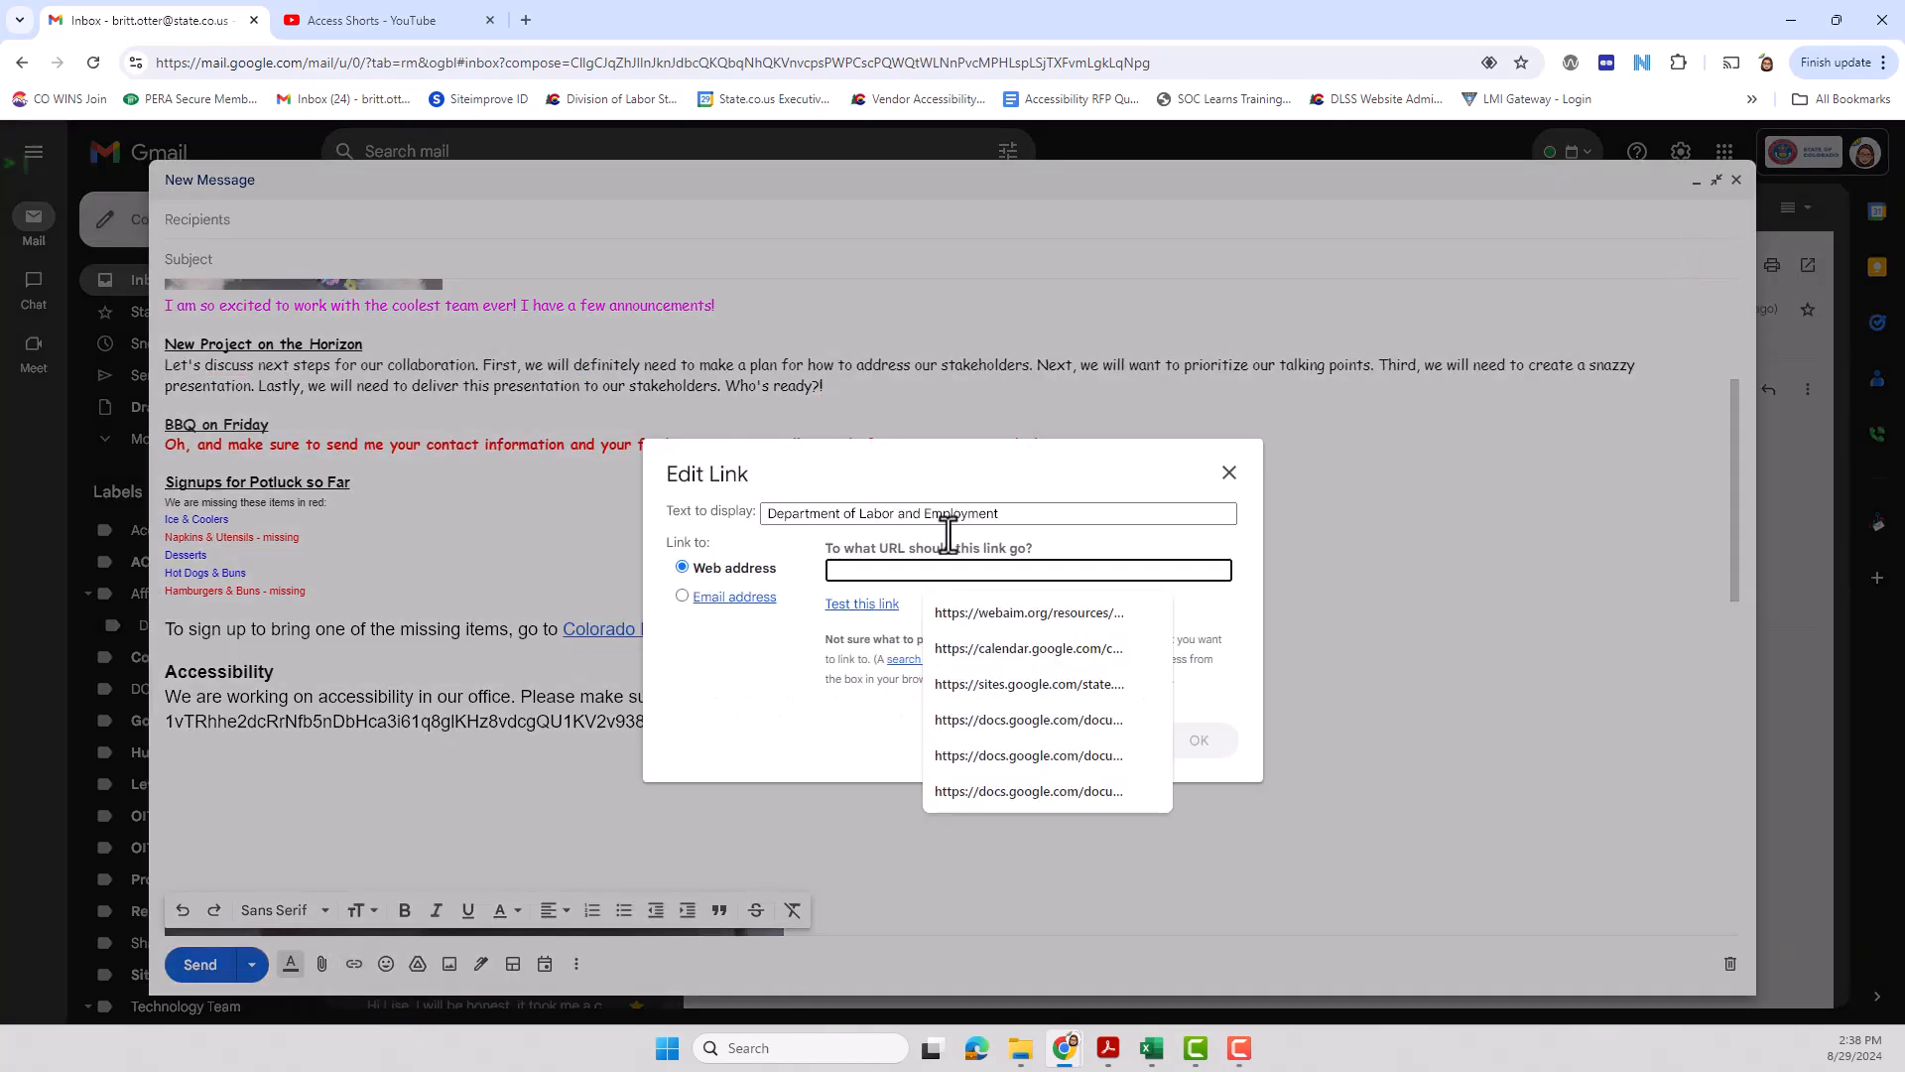
left_click(772, 521)
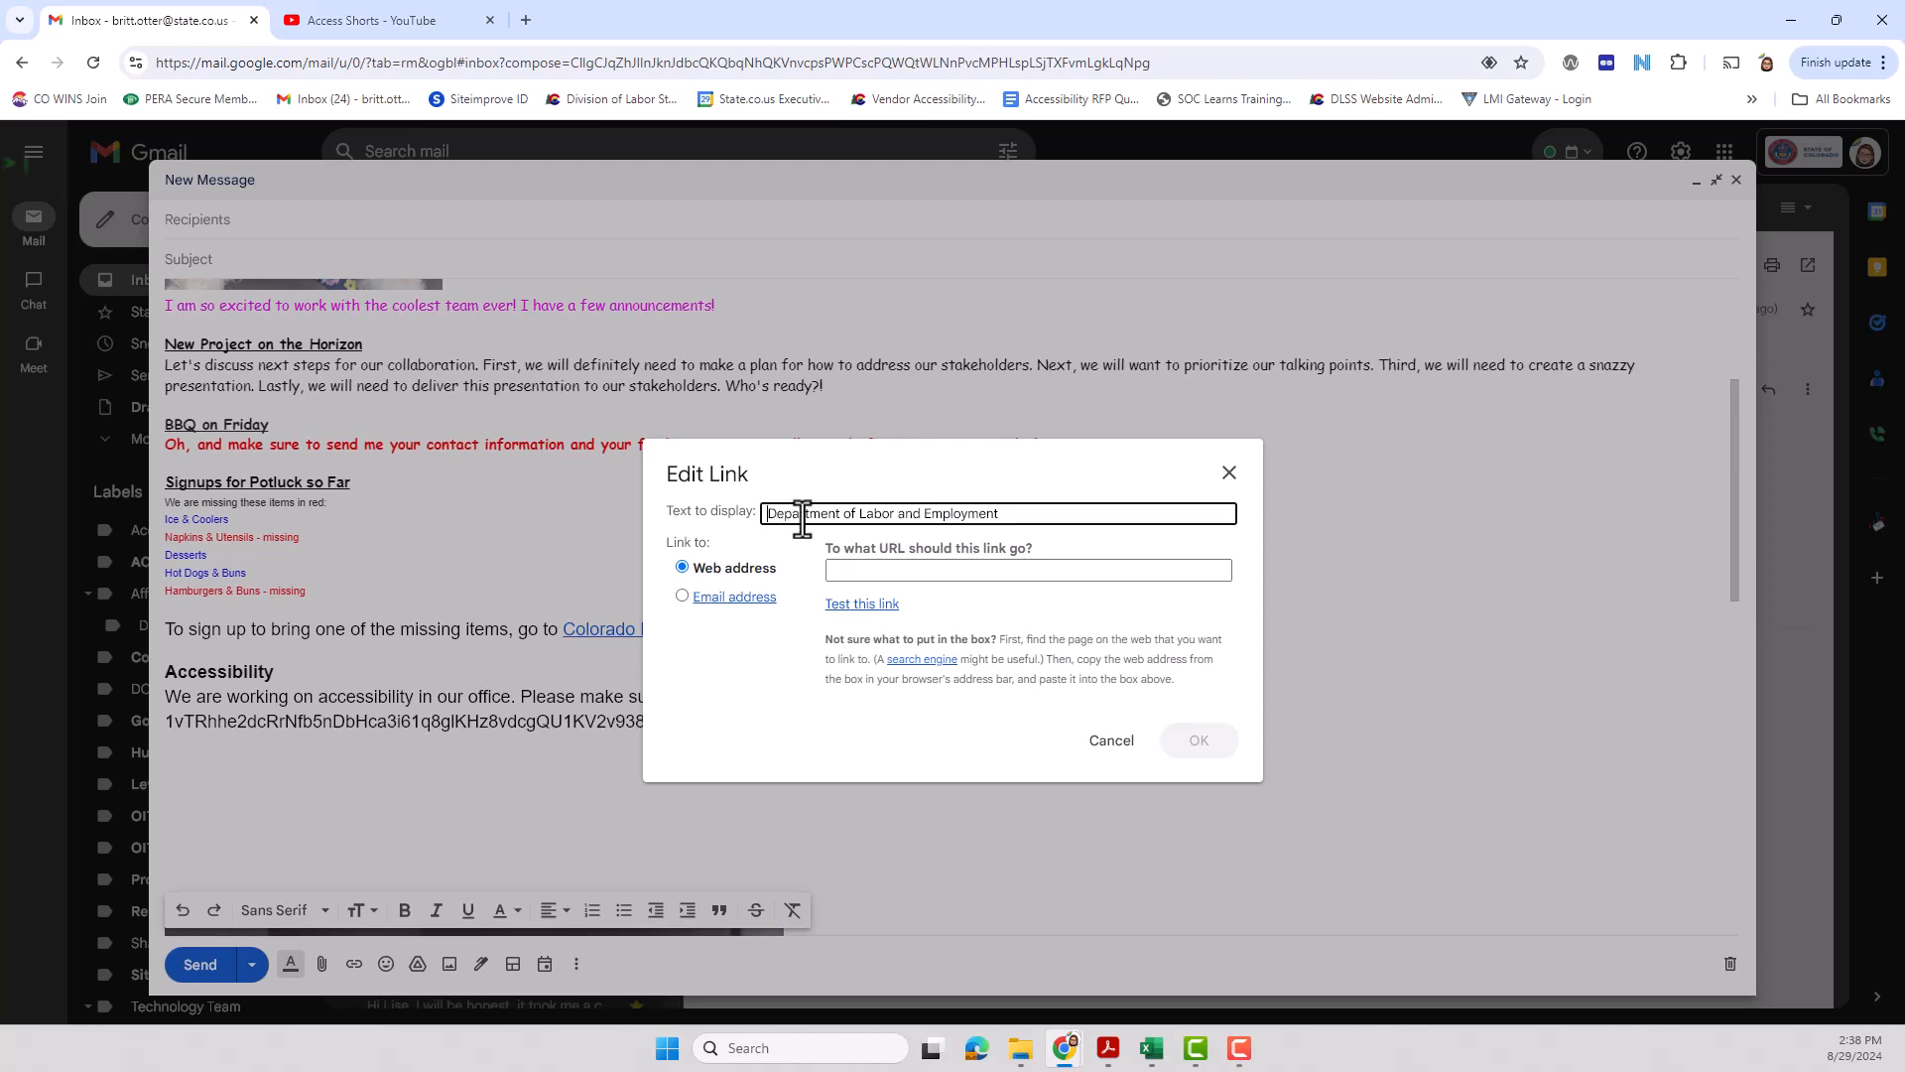
key("BackSpace")
type("Colorado")
left_click(836, 568)
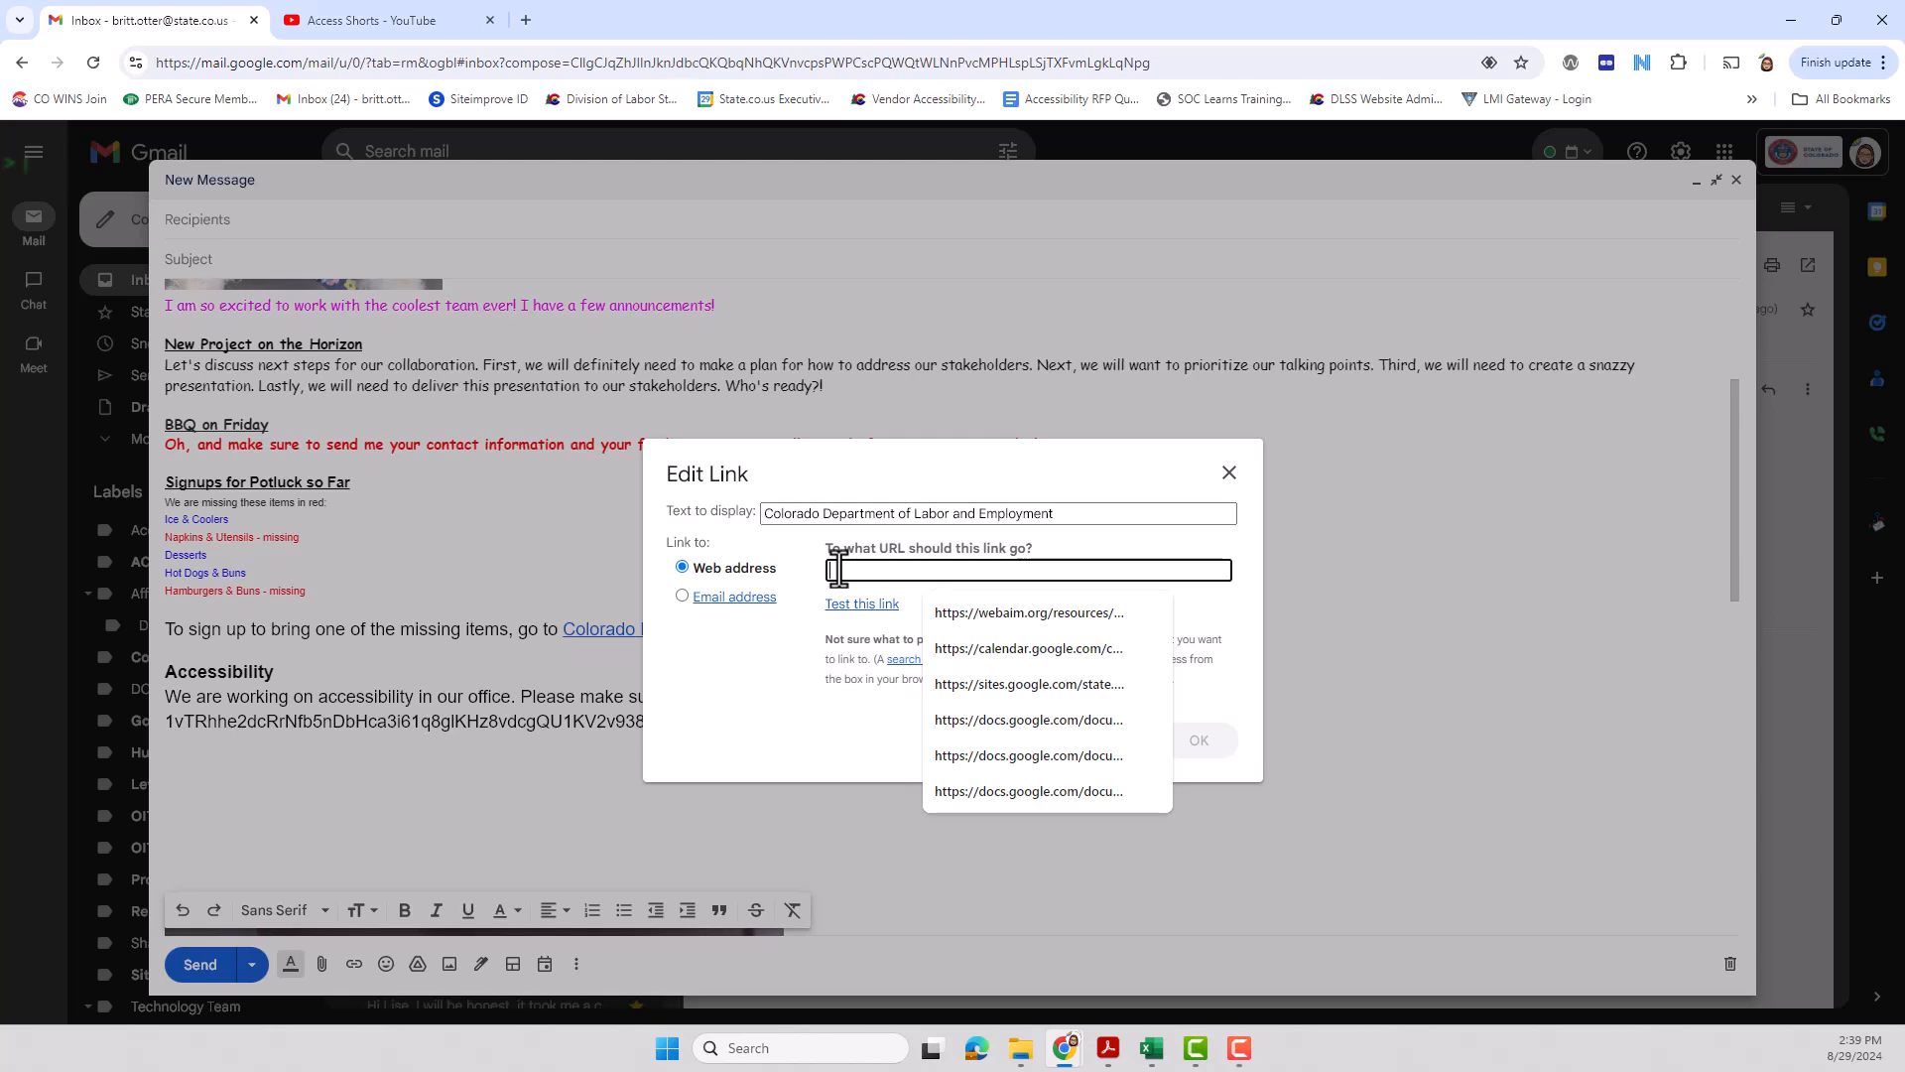
type("h")
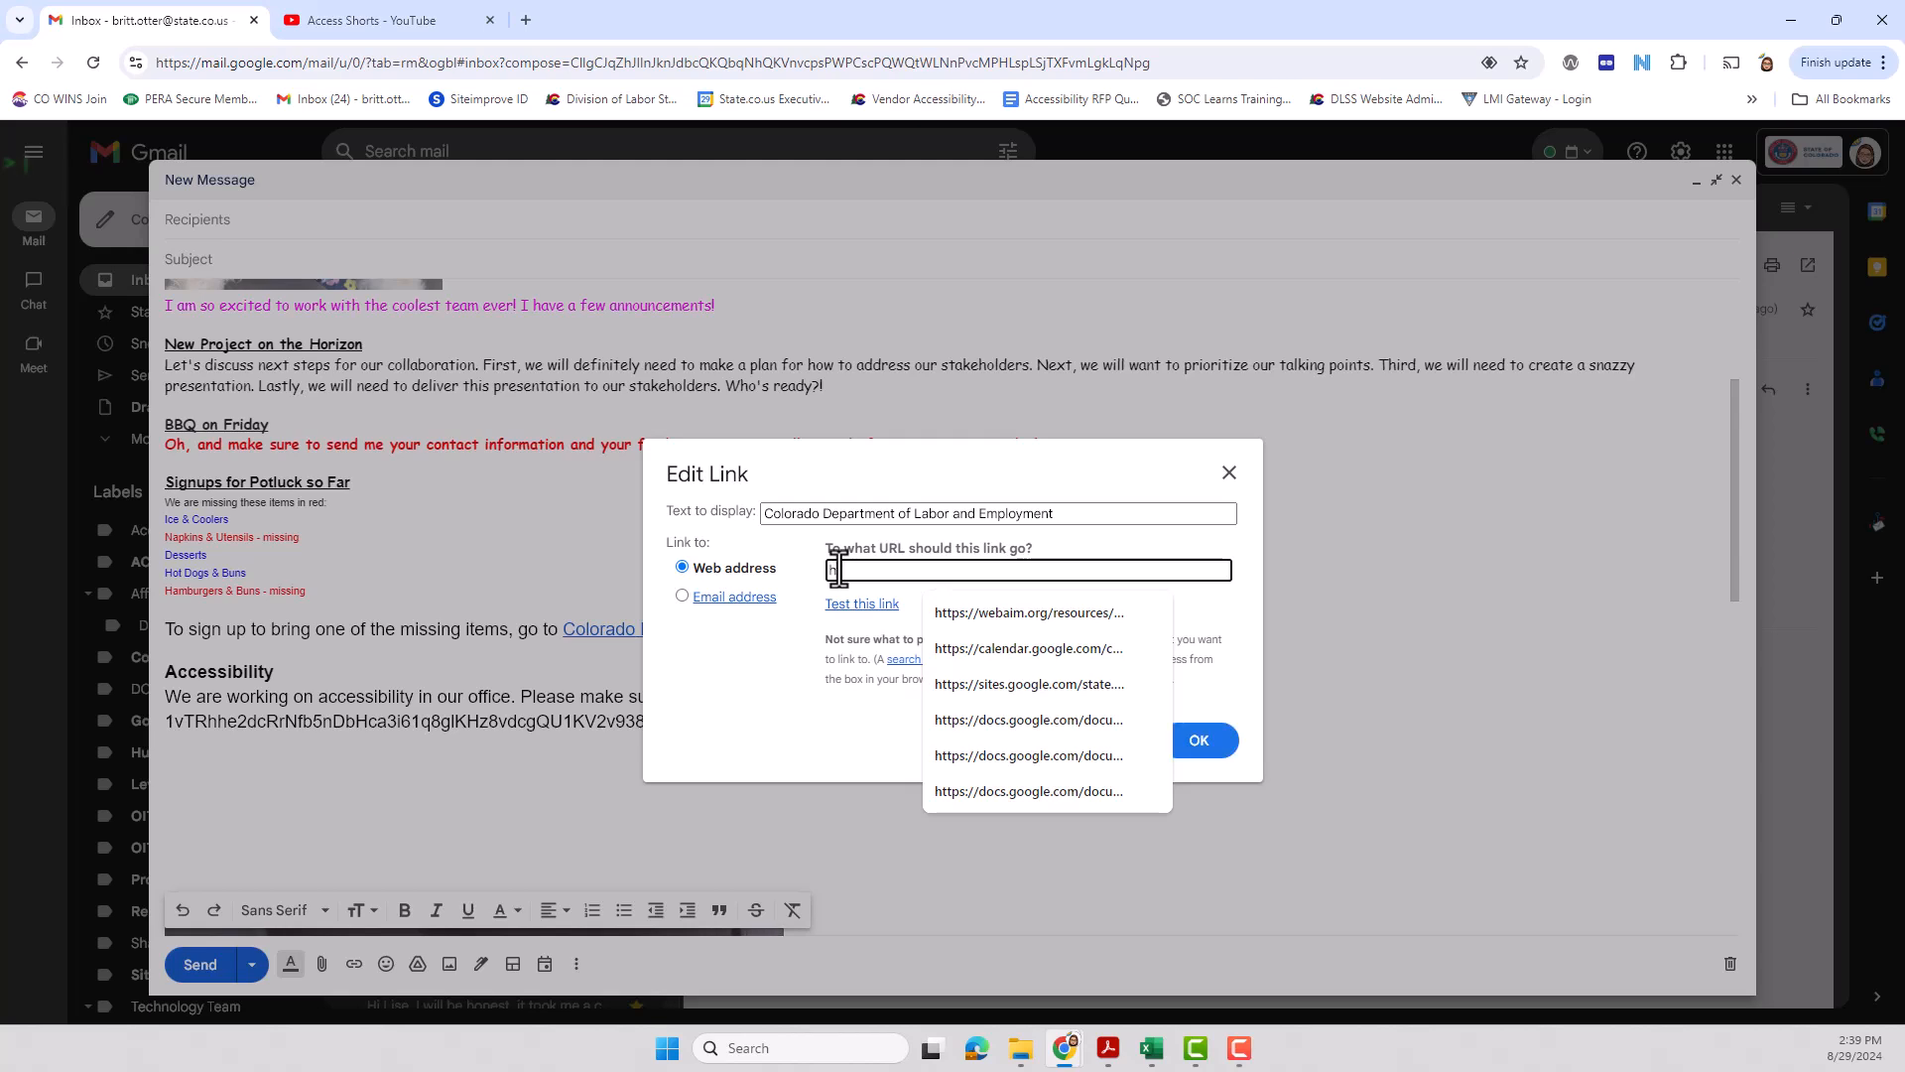
type("ttps://cdle.co")
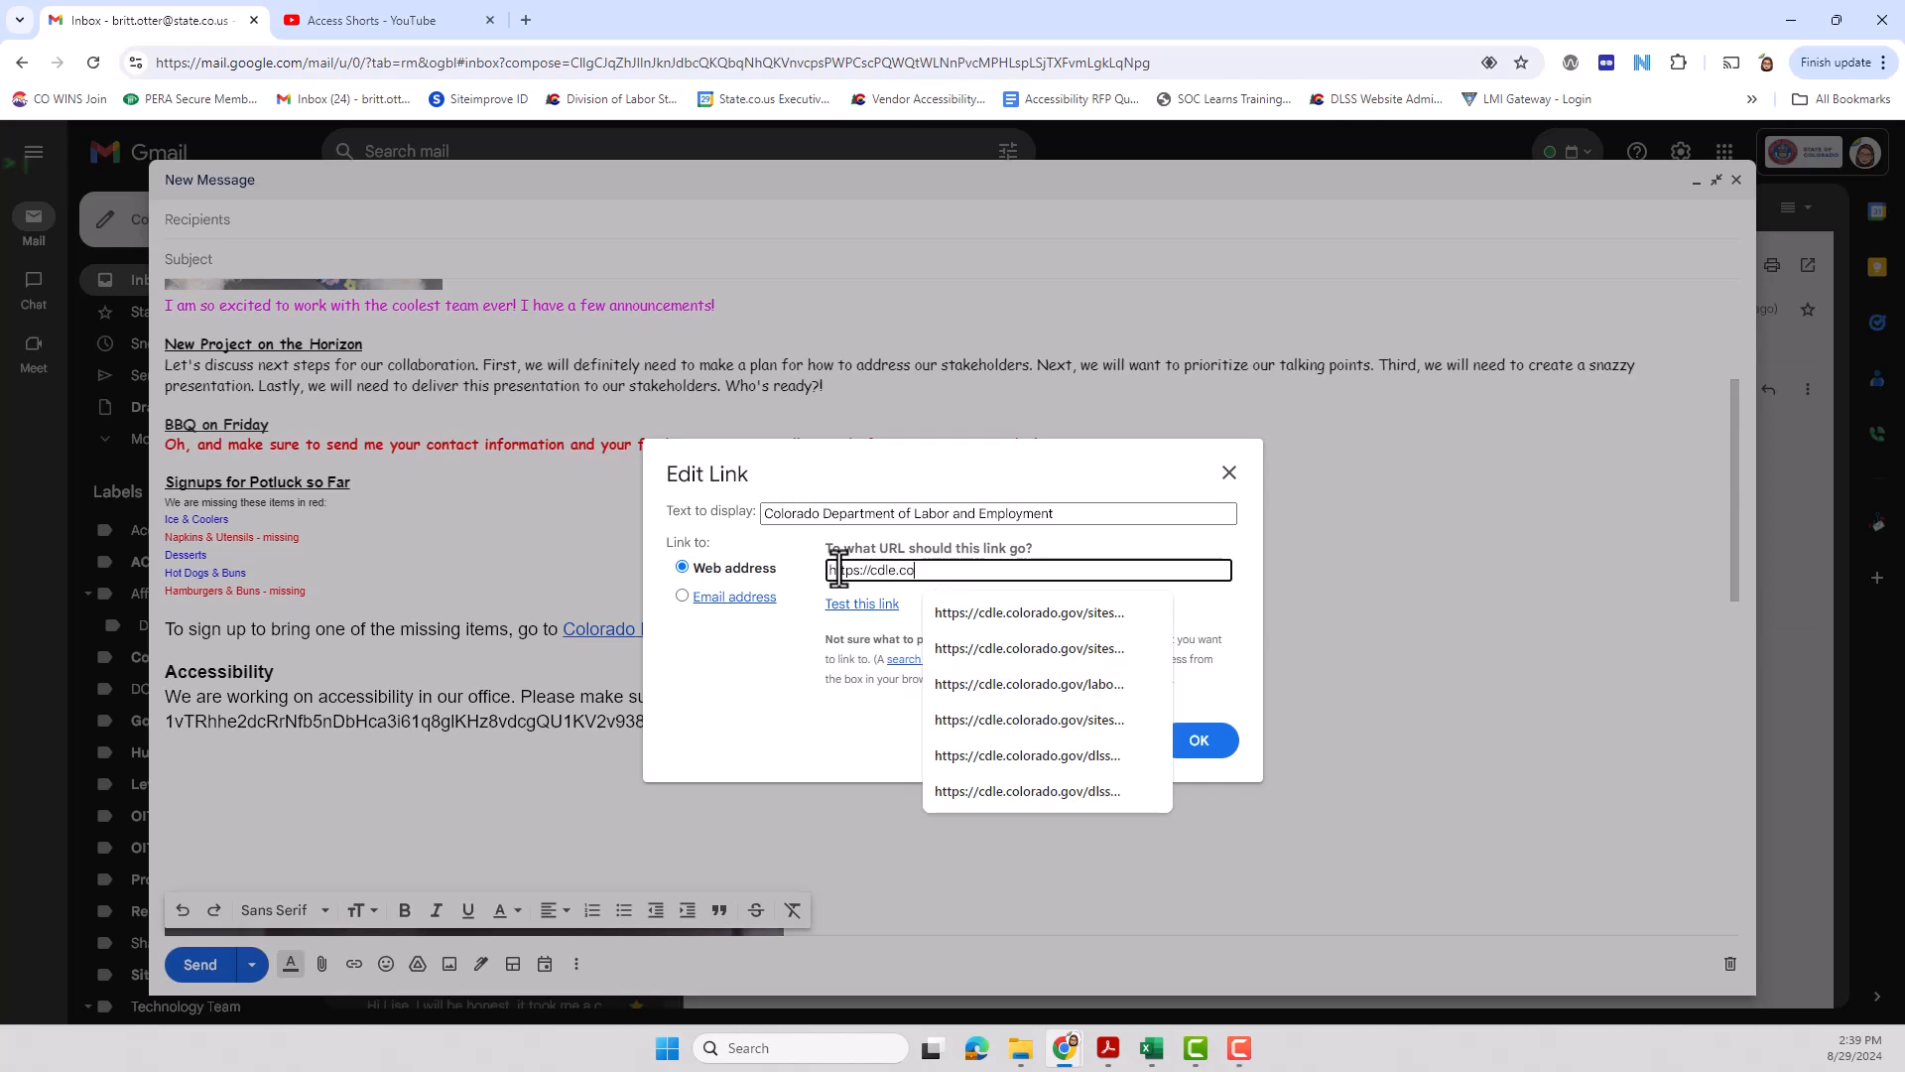
type("lorado.gov/dlss")
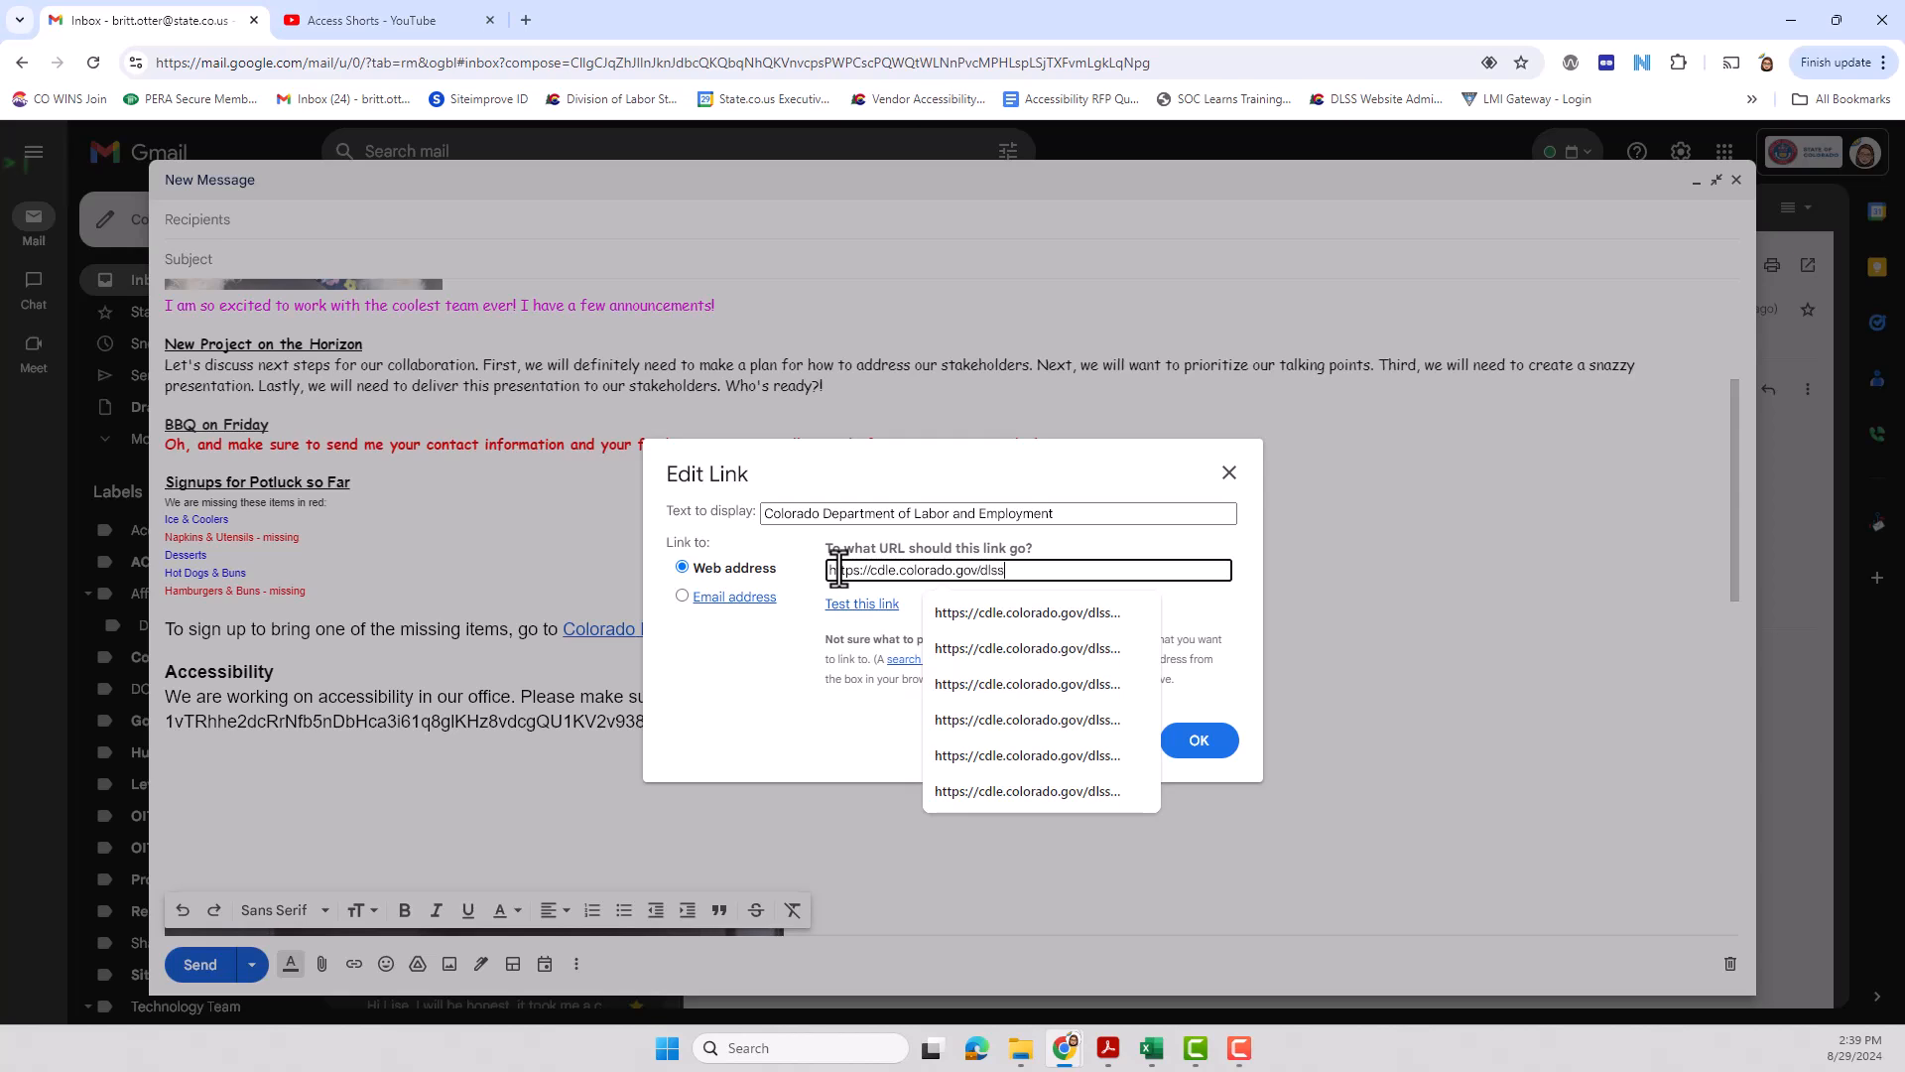
left_click(956, 549)
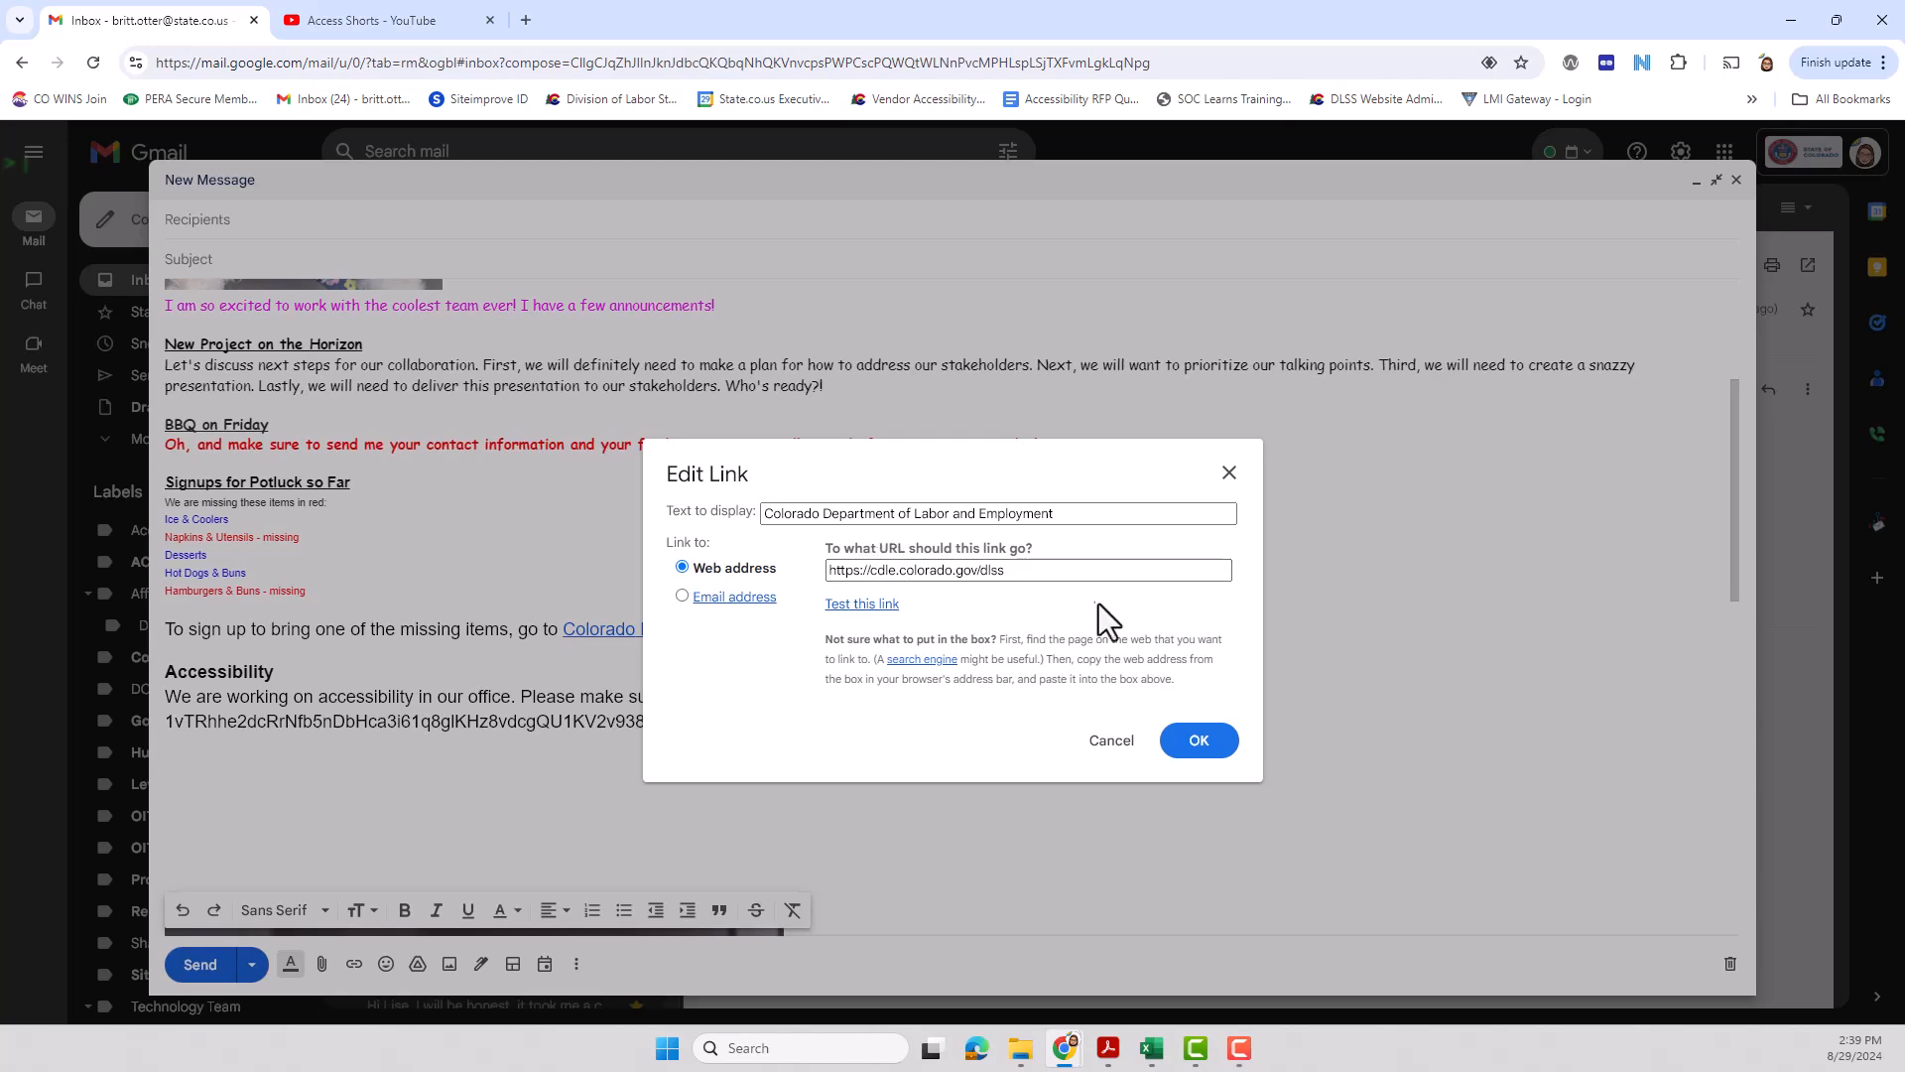
left_click(1198, 742)
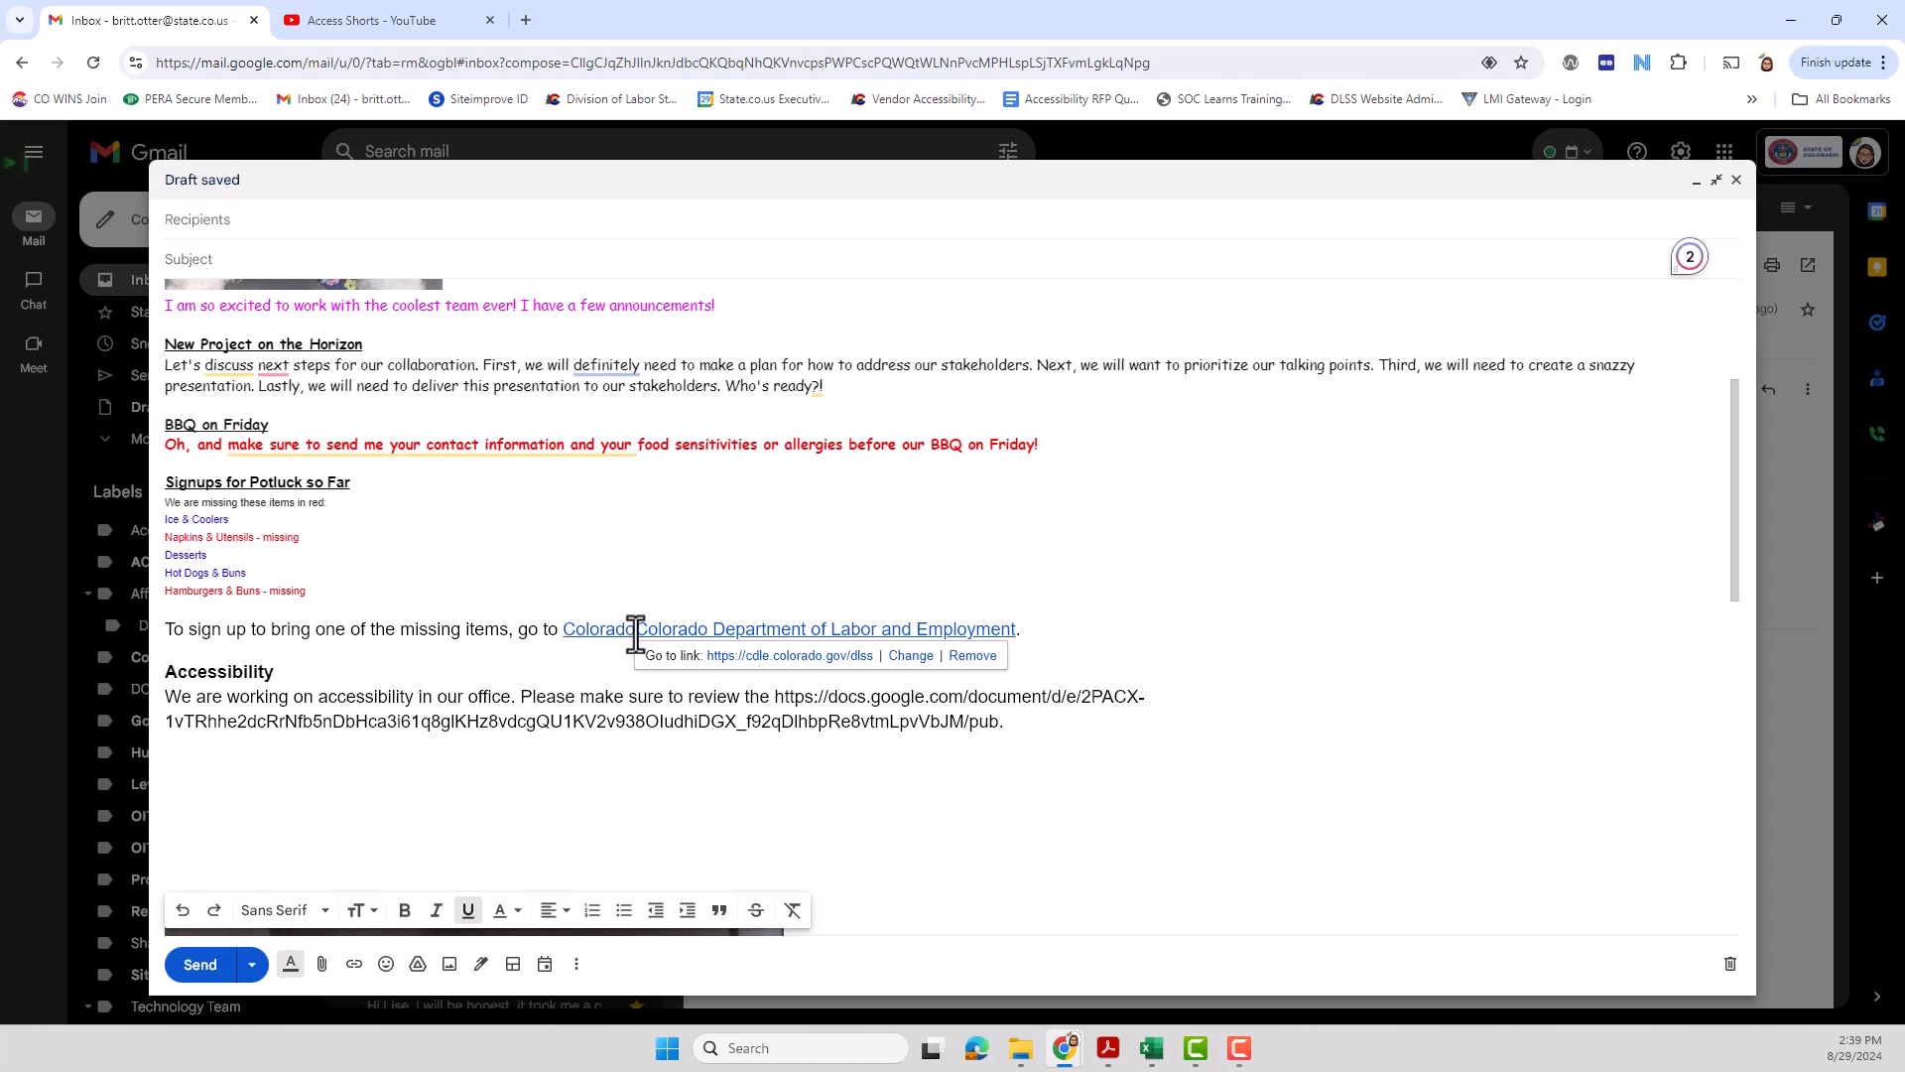
Step: Delete the duplicate "Colorado" at the start of the new link and check the remaining link text
left_click_drag(635, 635, 560, 631)
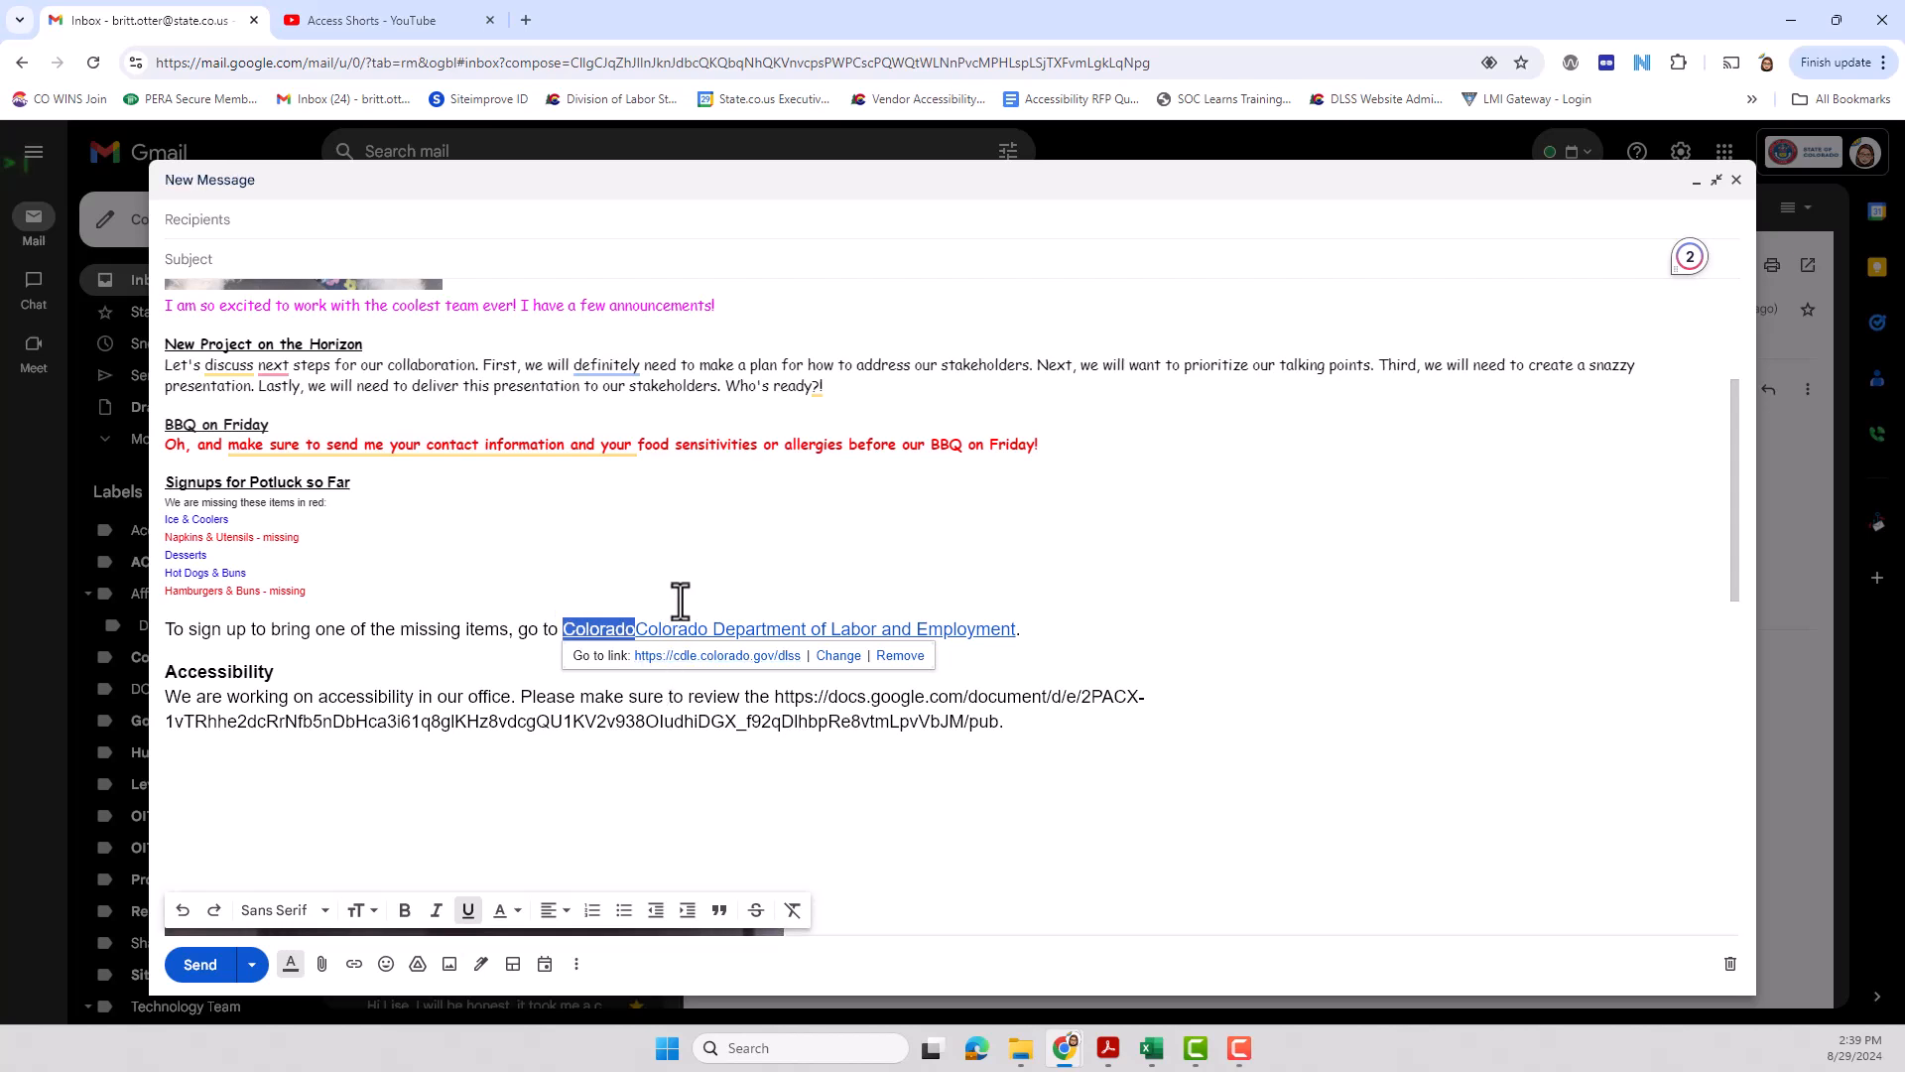
key("BackSpace")
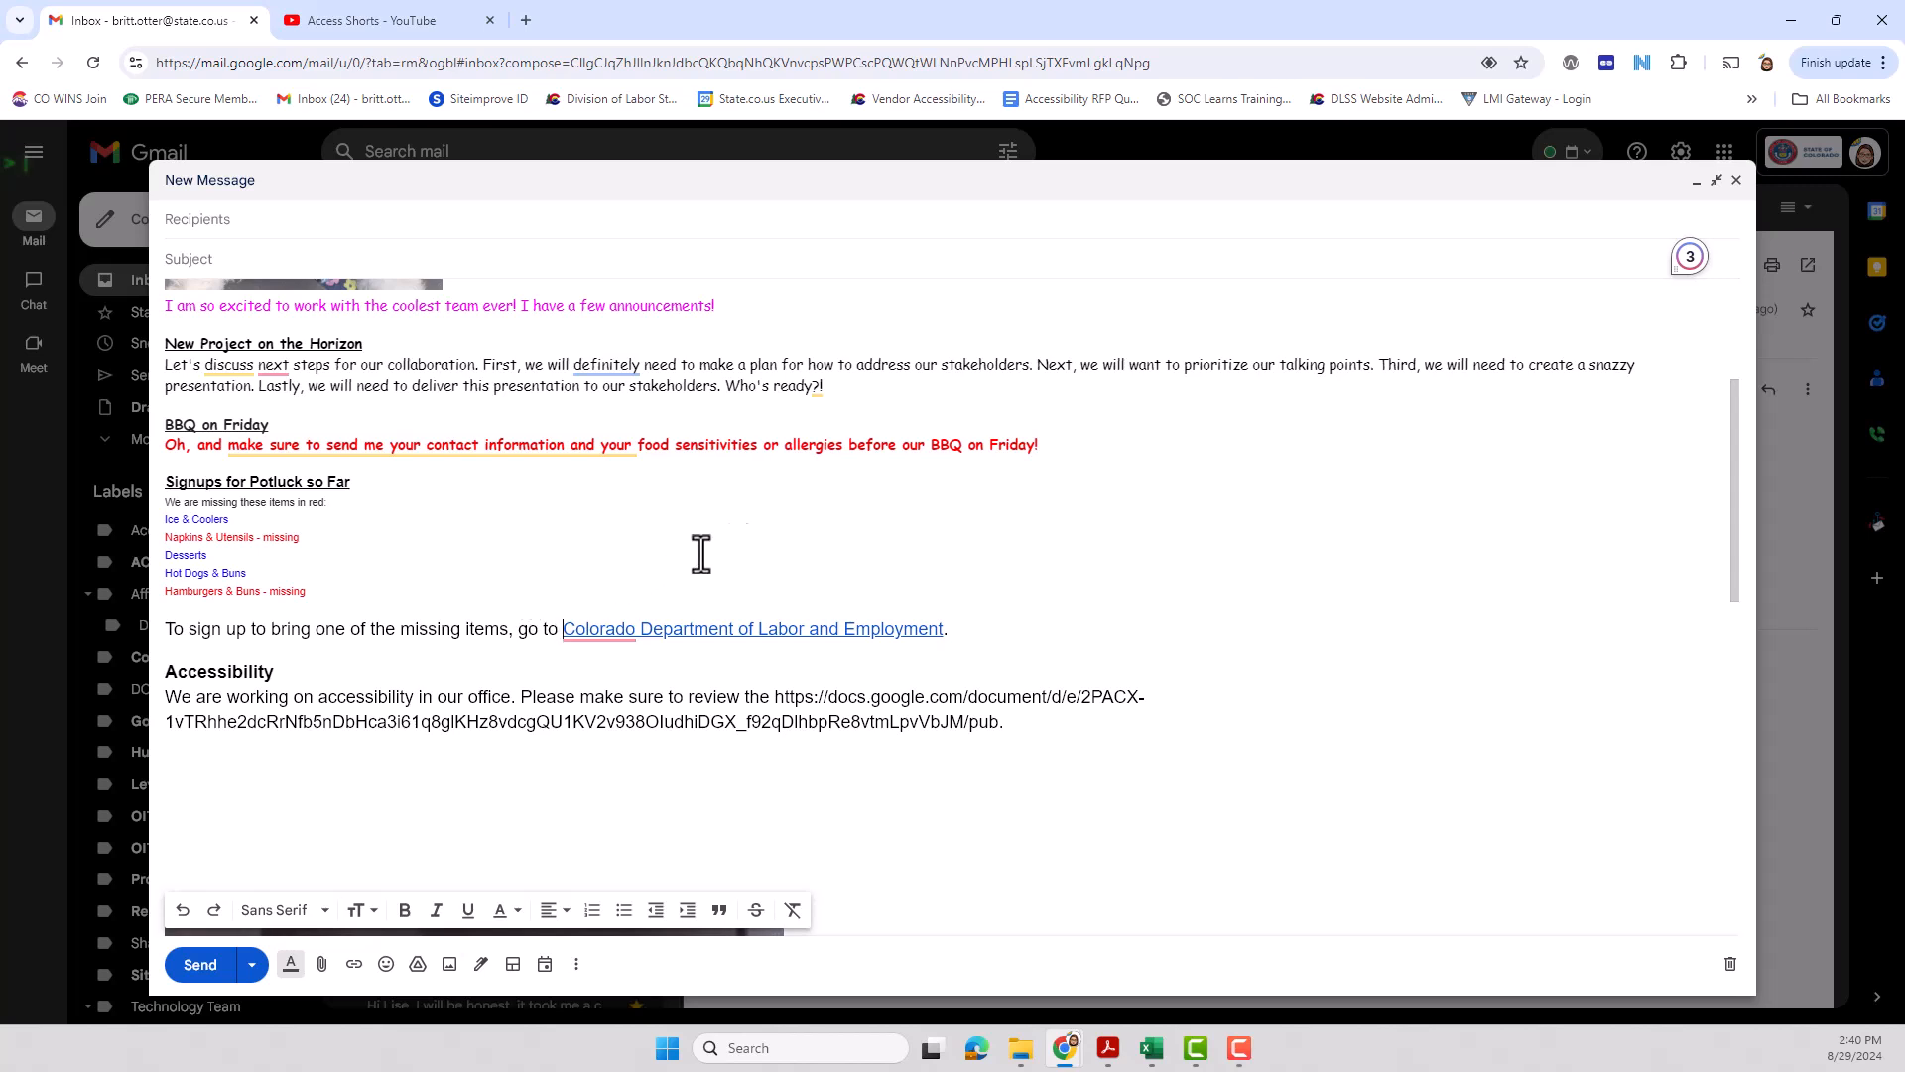
left_click(721, 631)
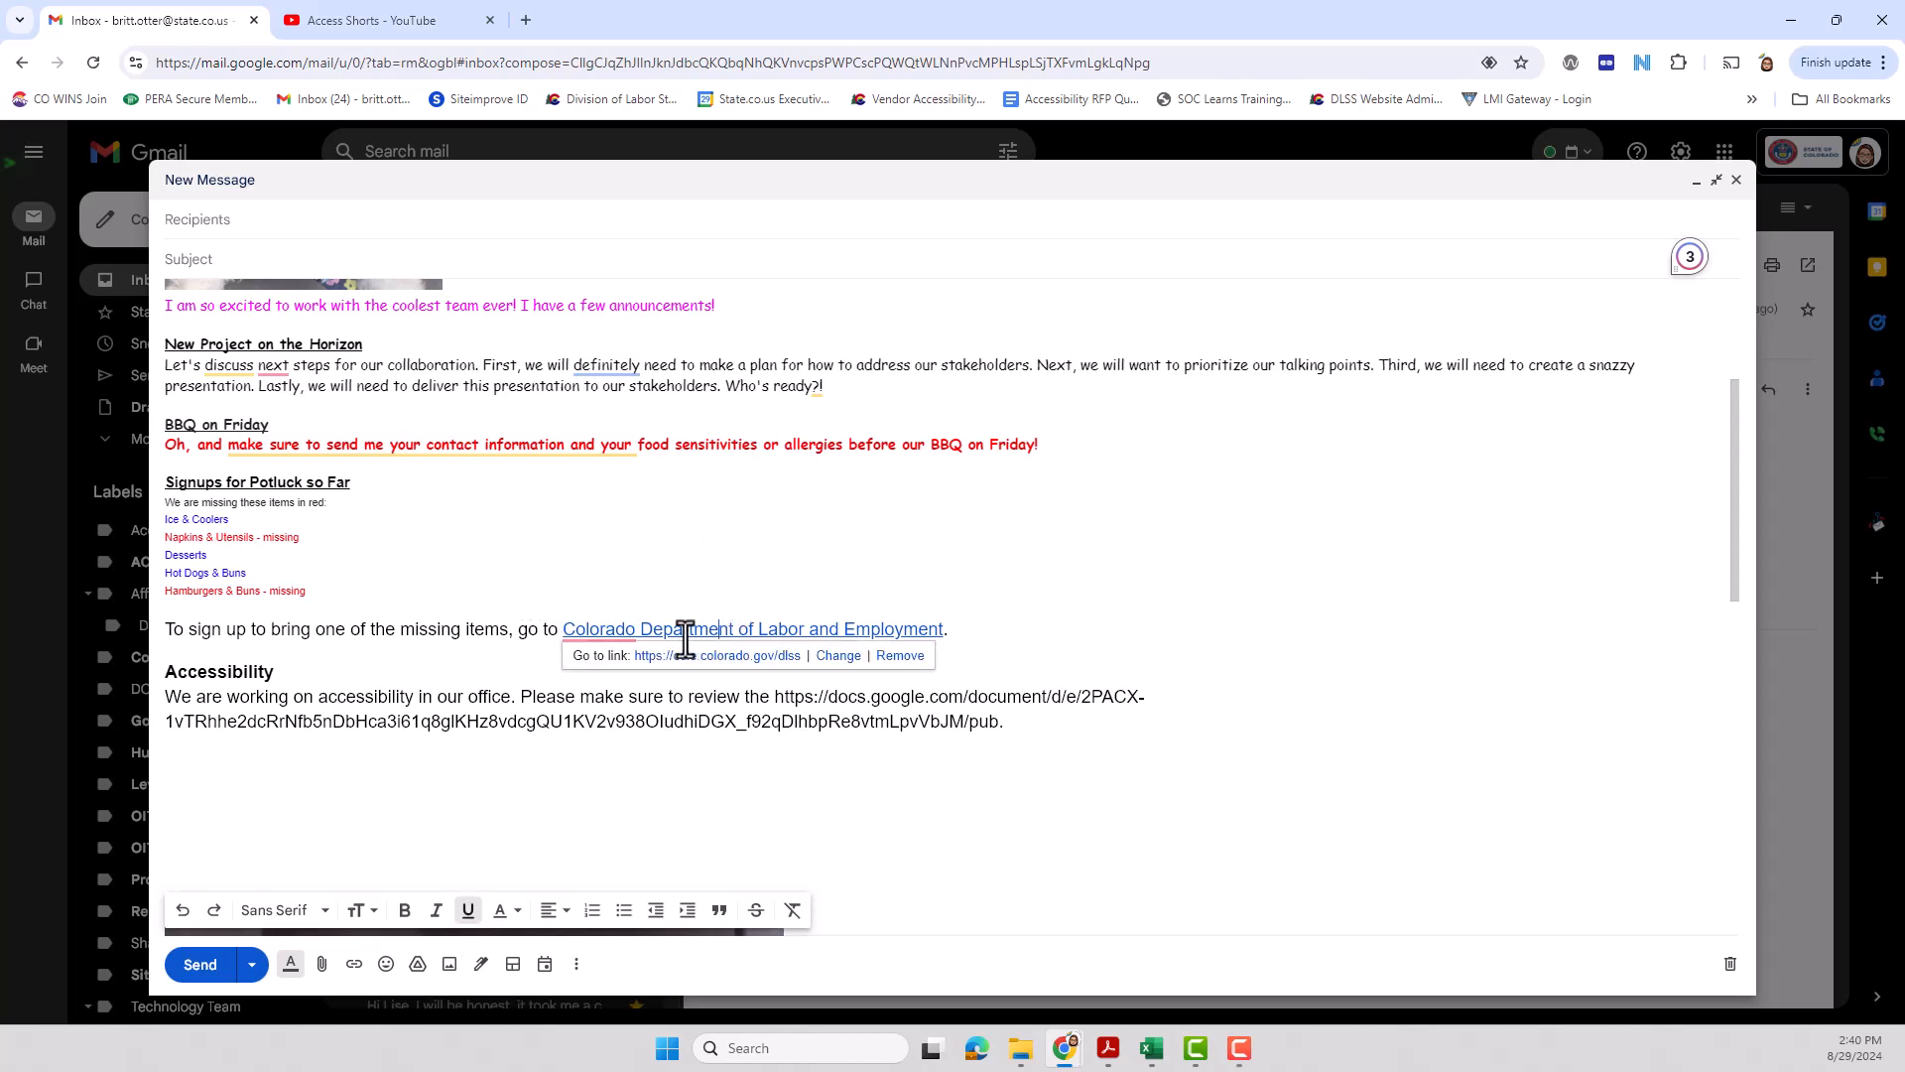
left_click(594, 632)
left_click(556, 632)
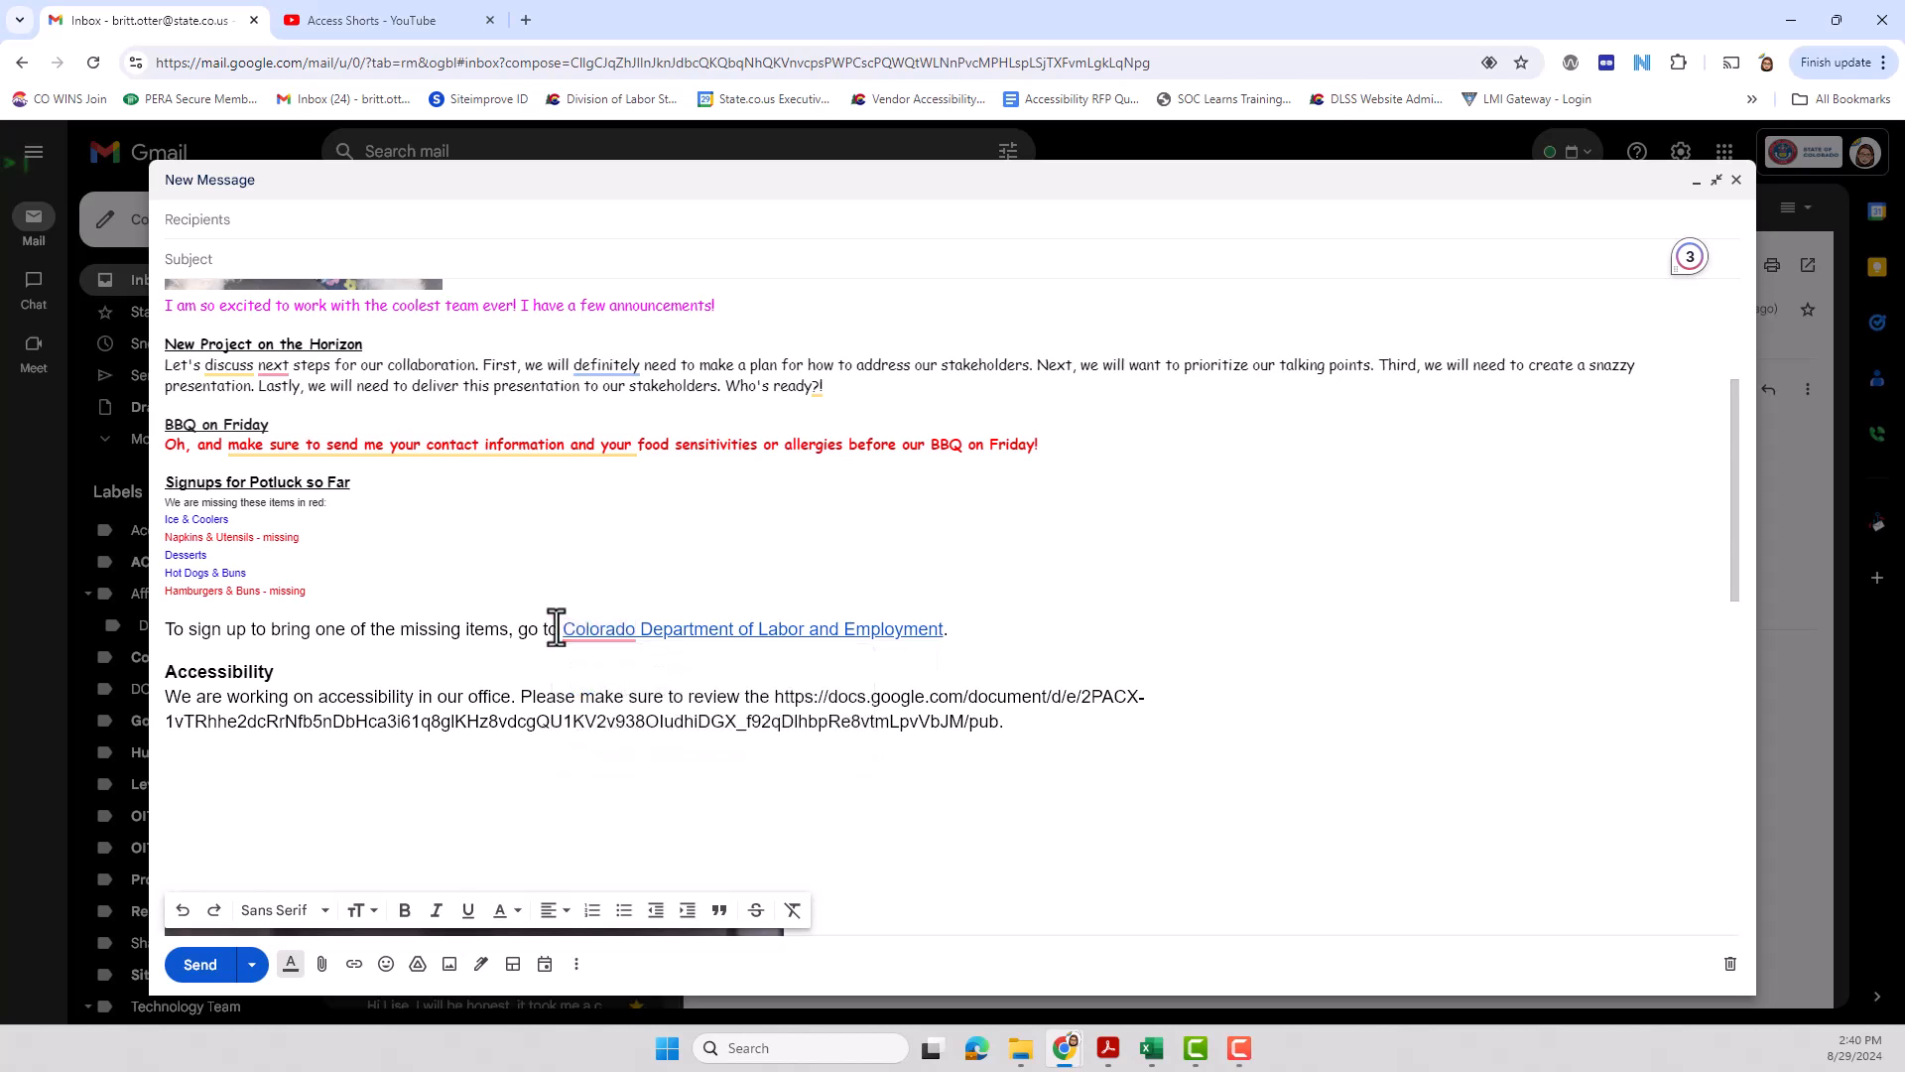
mouse_move(596, 632)
scroll(610, 606, "down", 1)
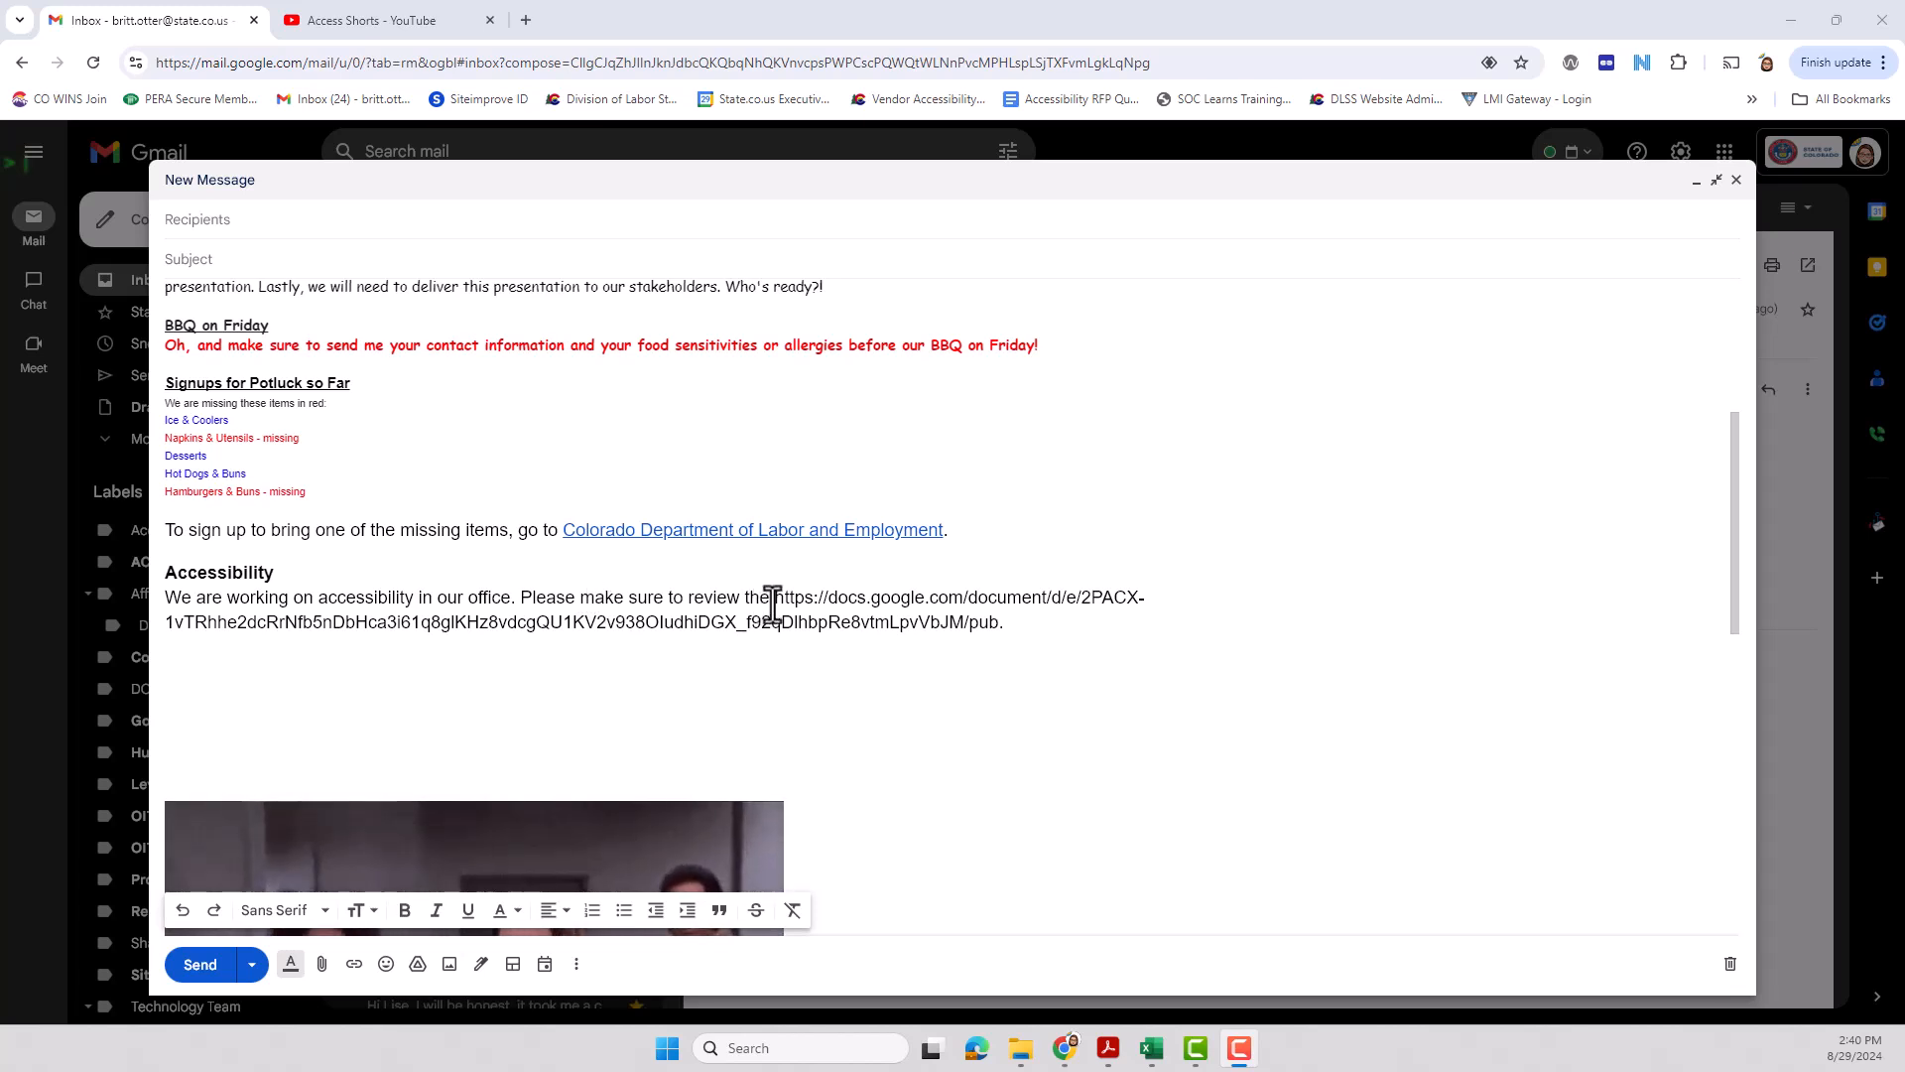
left_click_drag(775, 598, 998, 623)
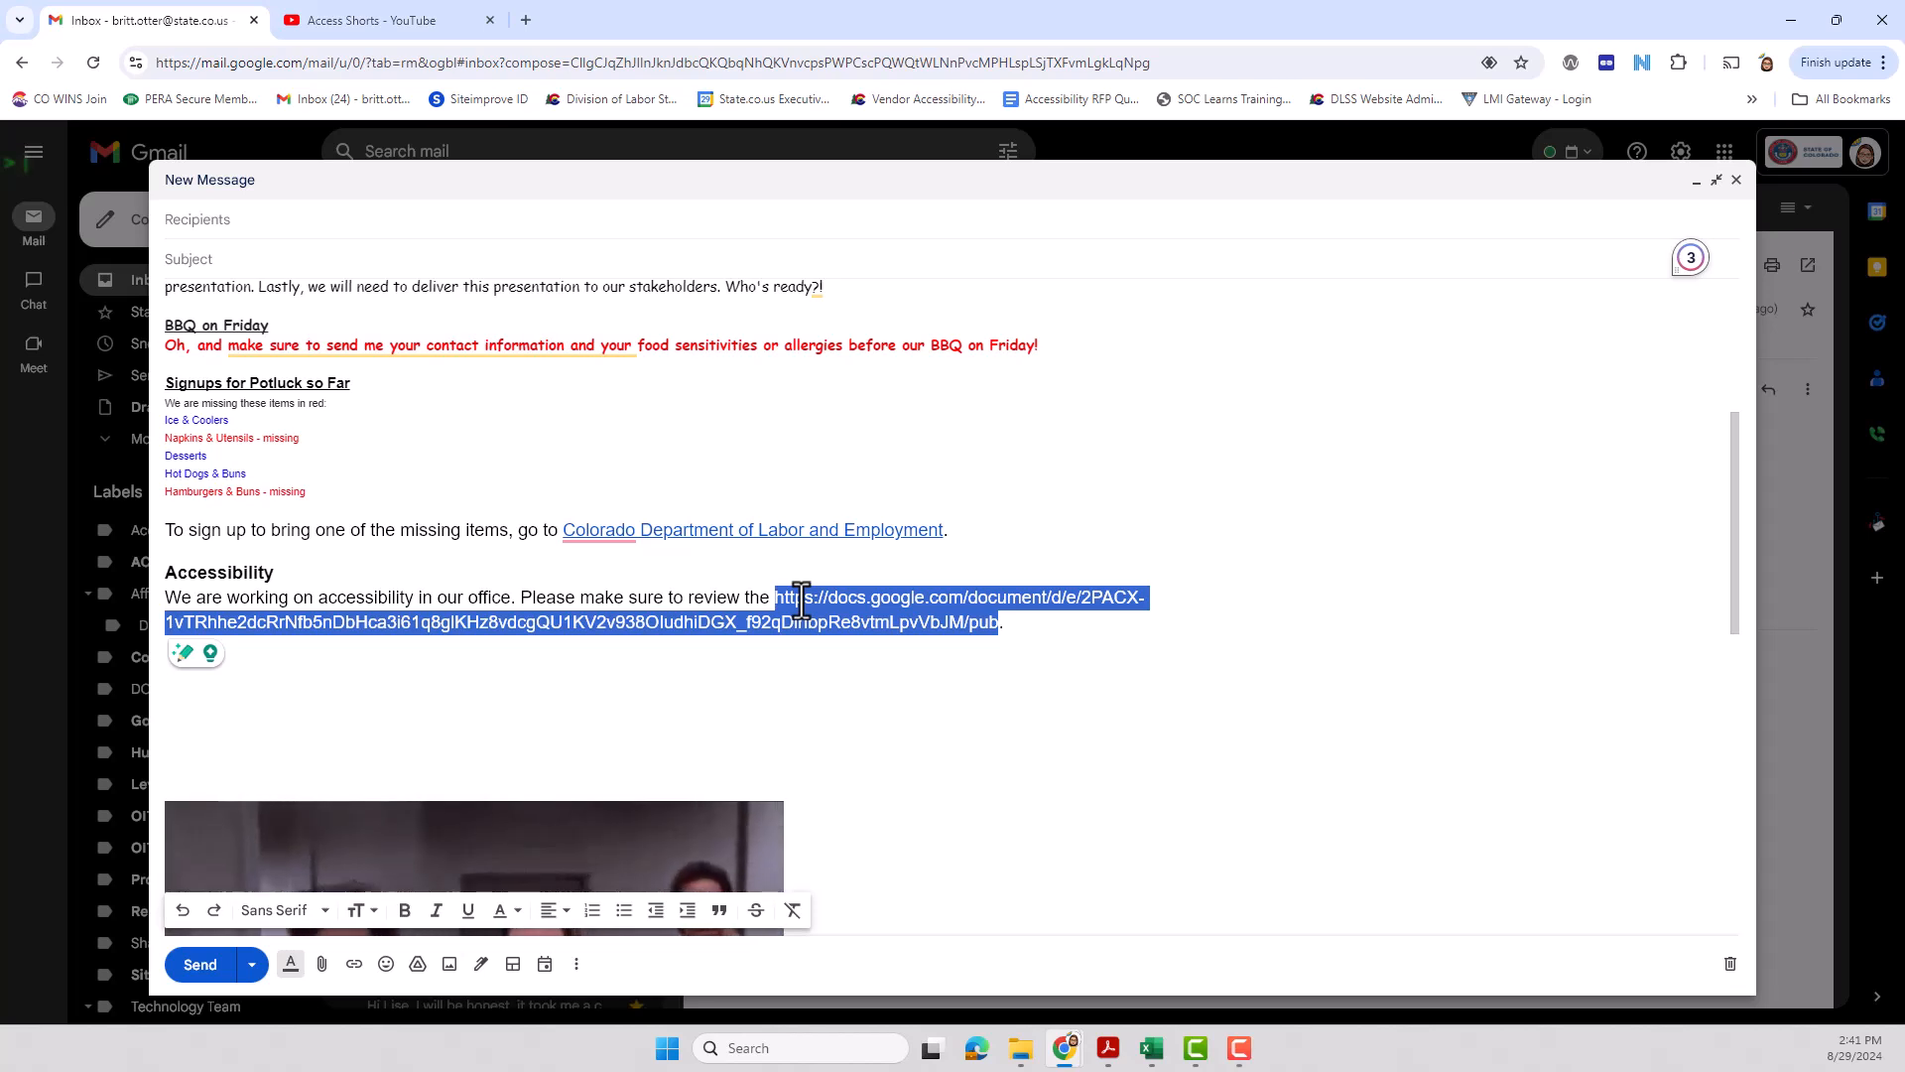
left_click(800, 600)
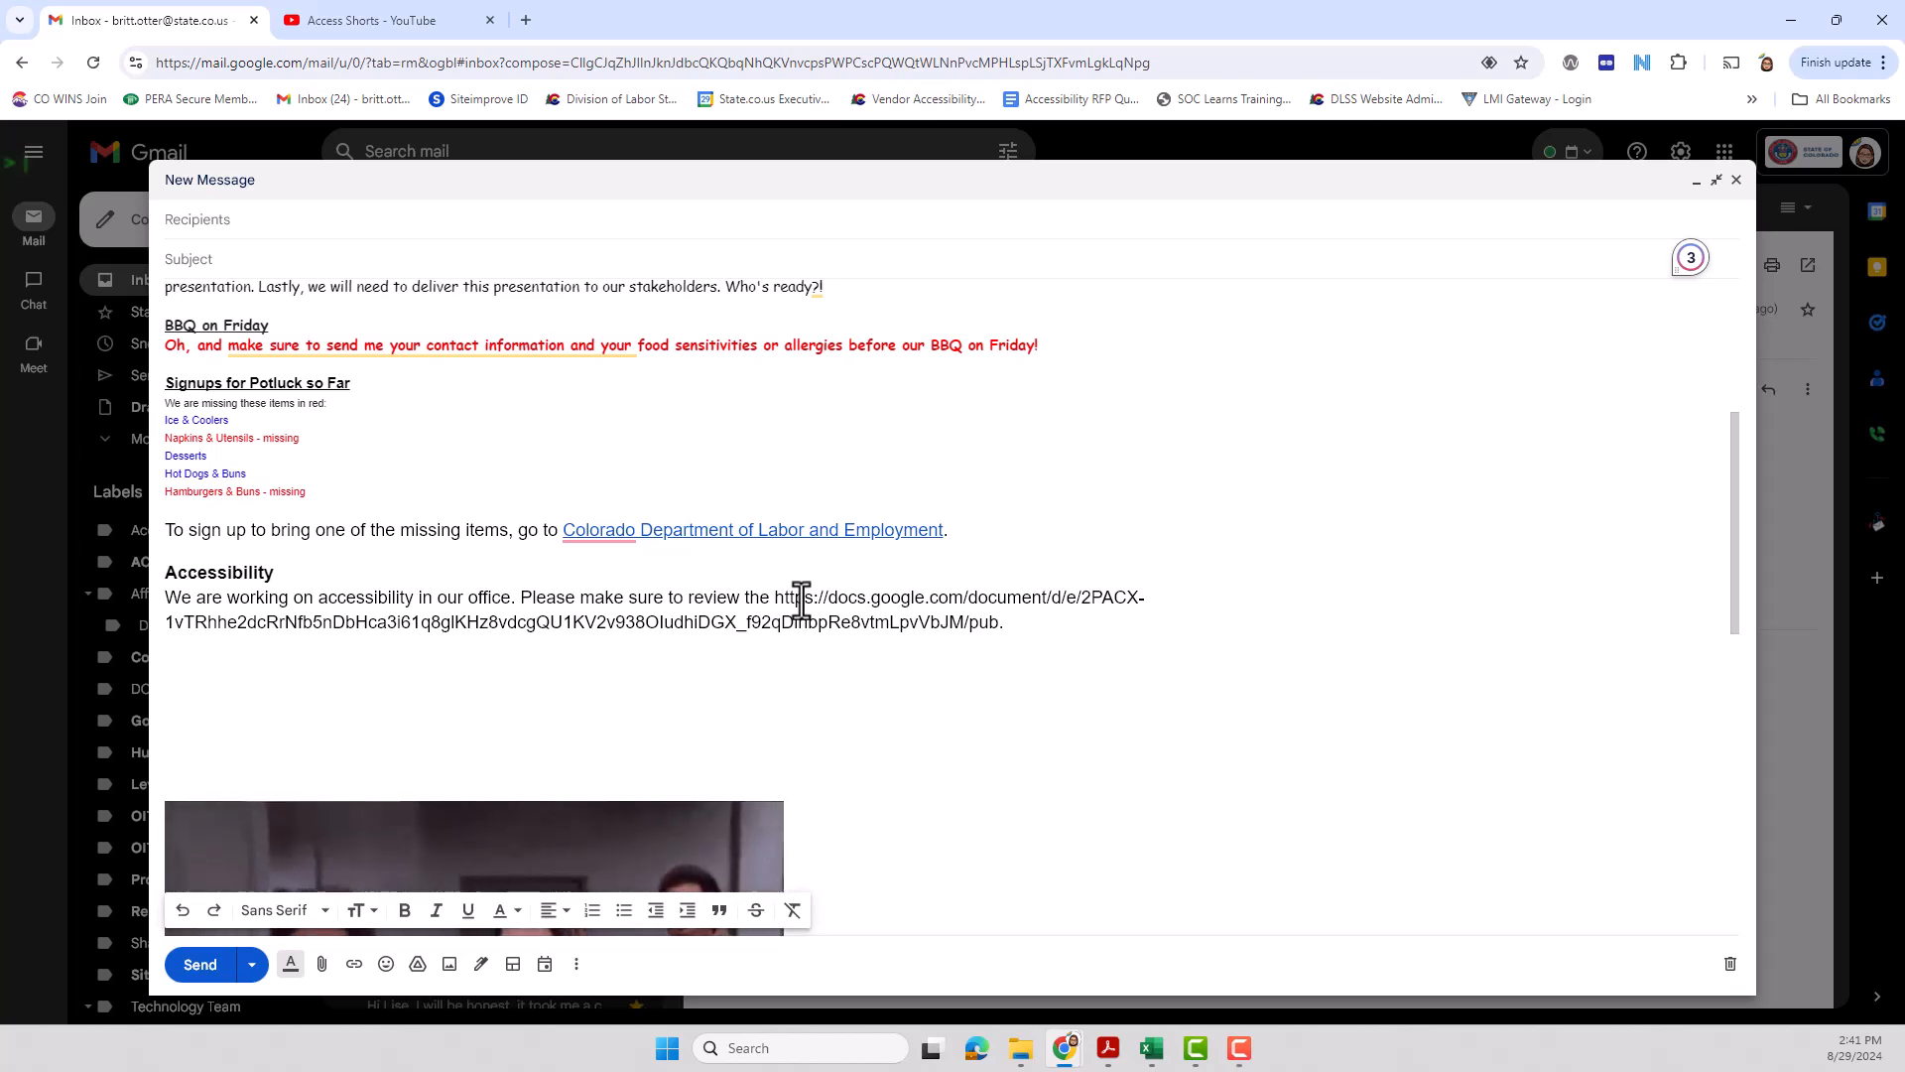
left_click_drag(776, 597, 993, 629)
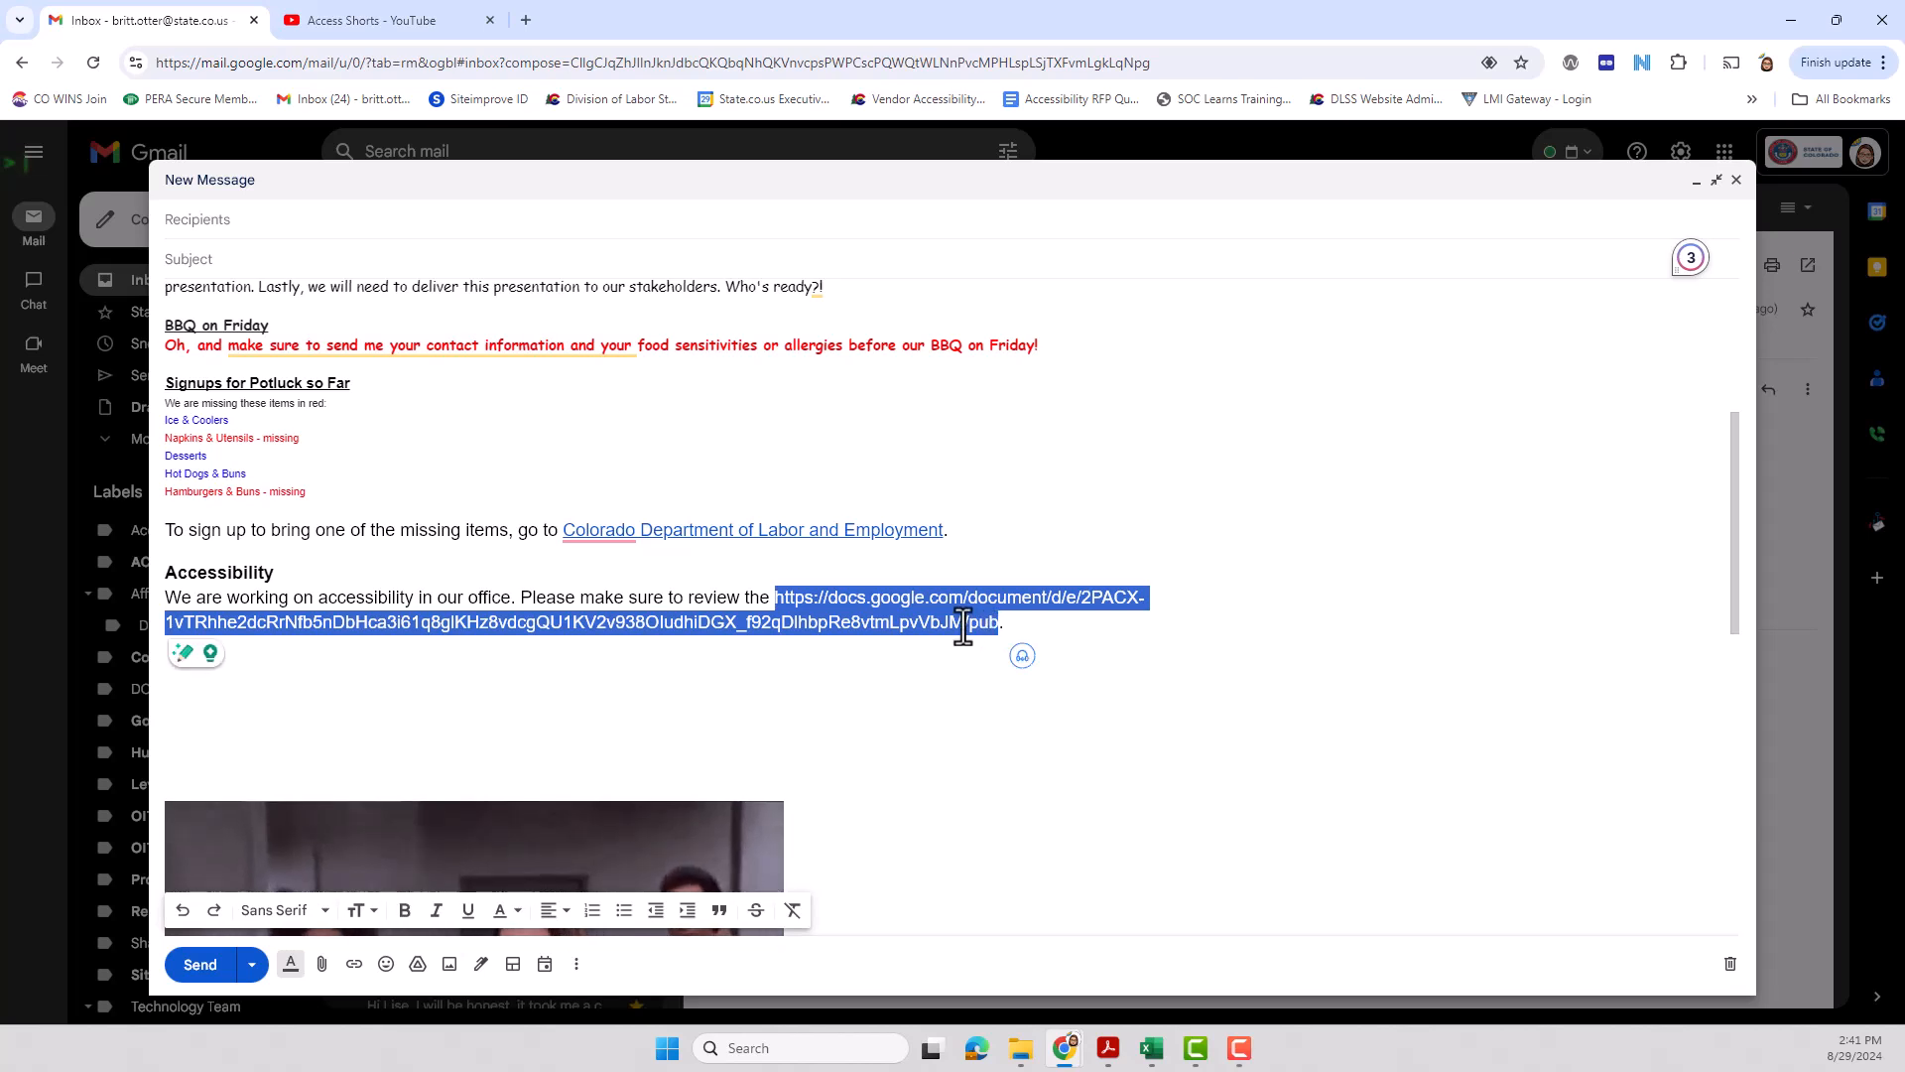
left_click(774, 602)
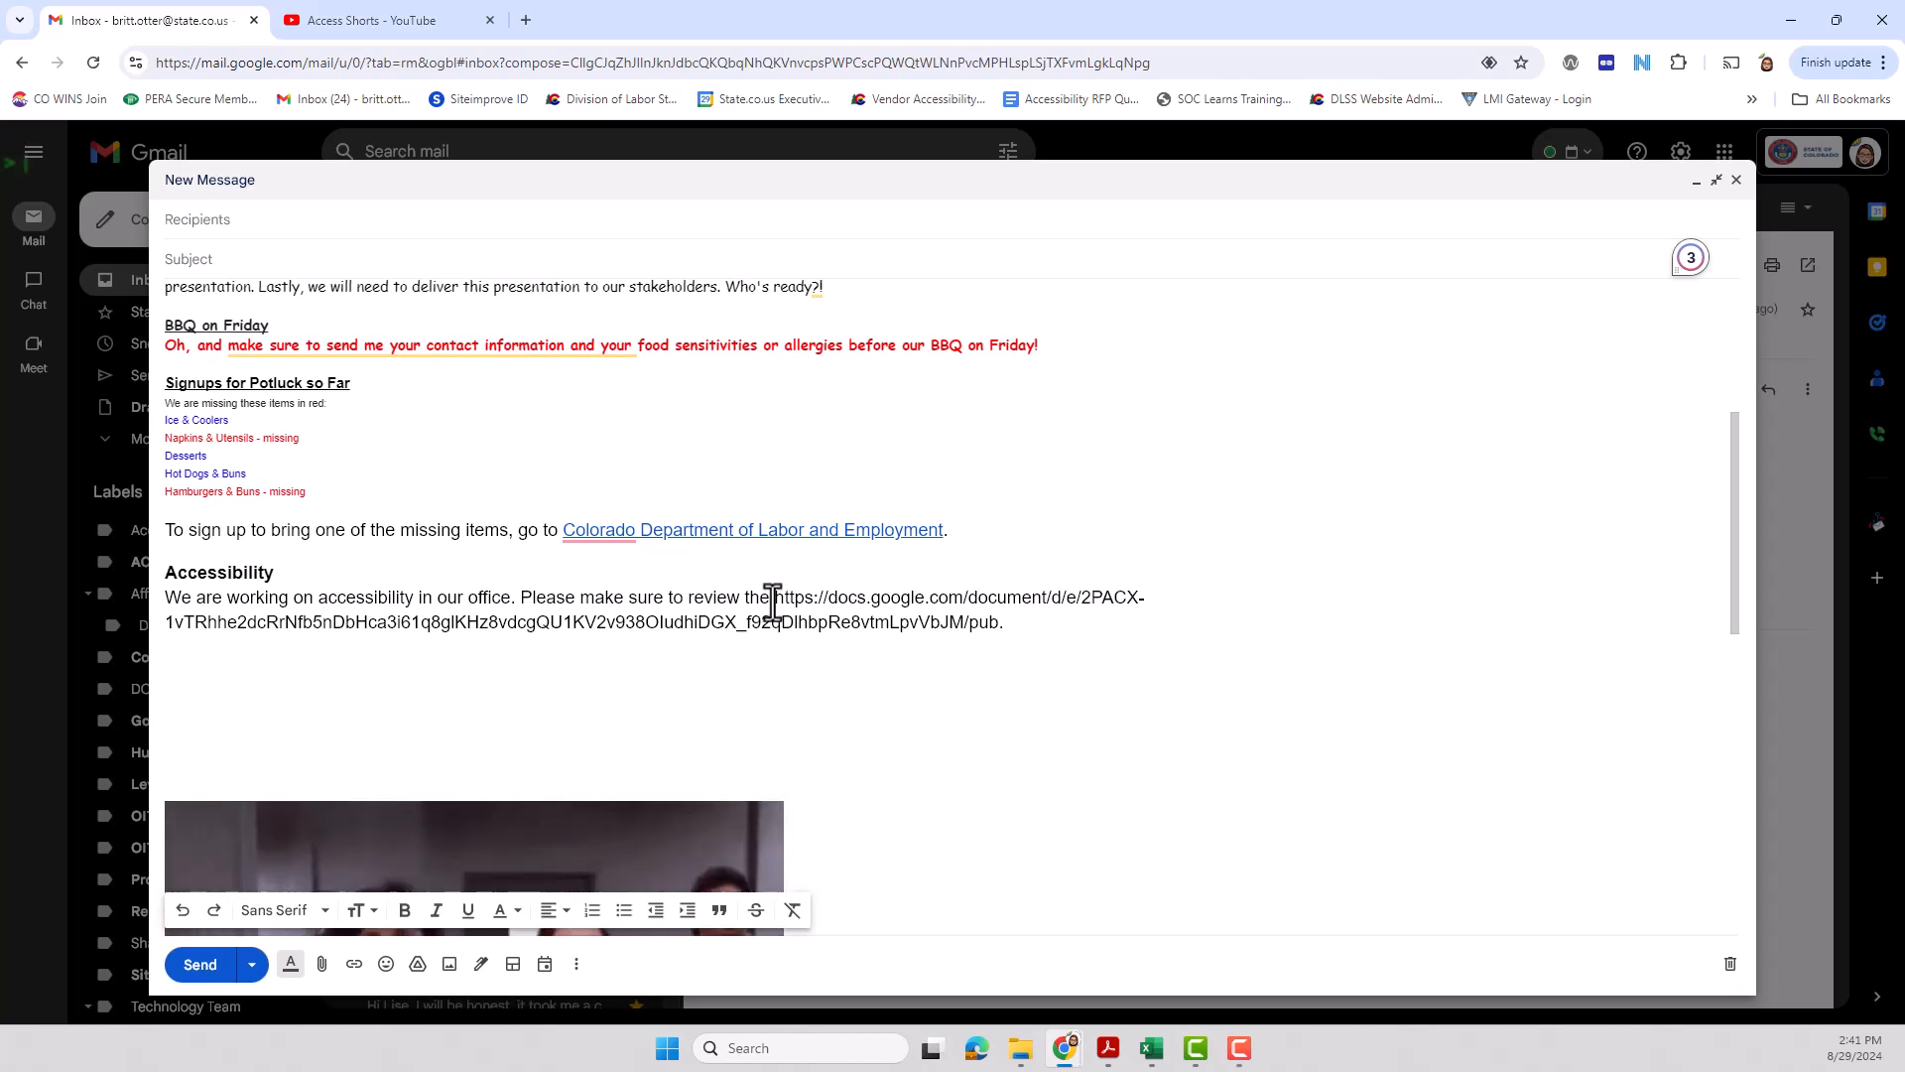
left_click_drag(830, 601, 963, 602)
left_click(917, 627)
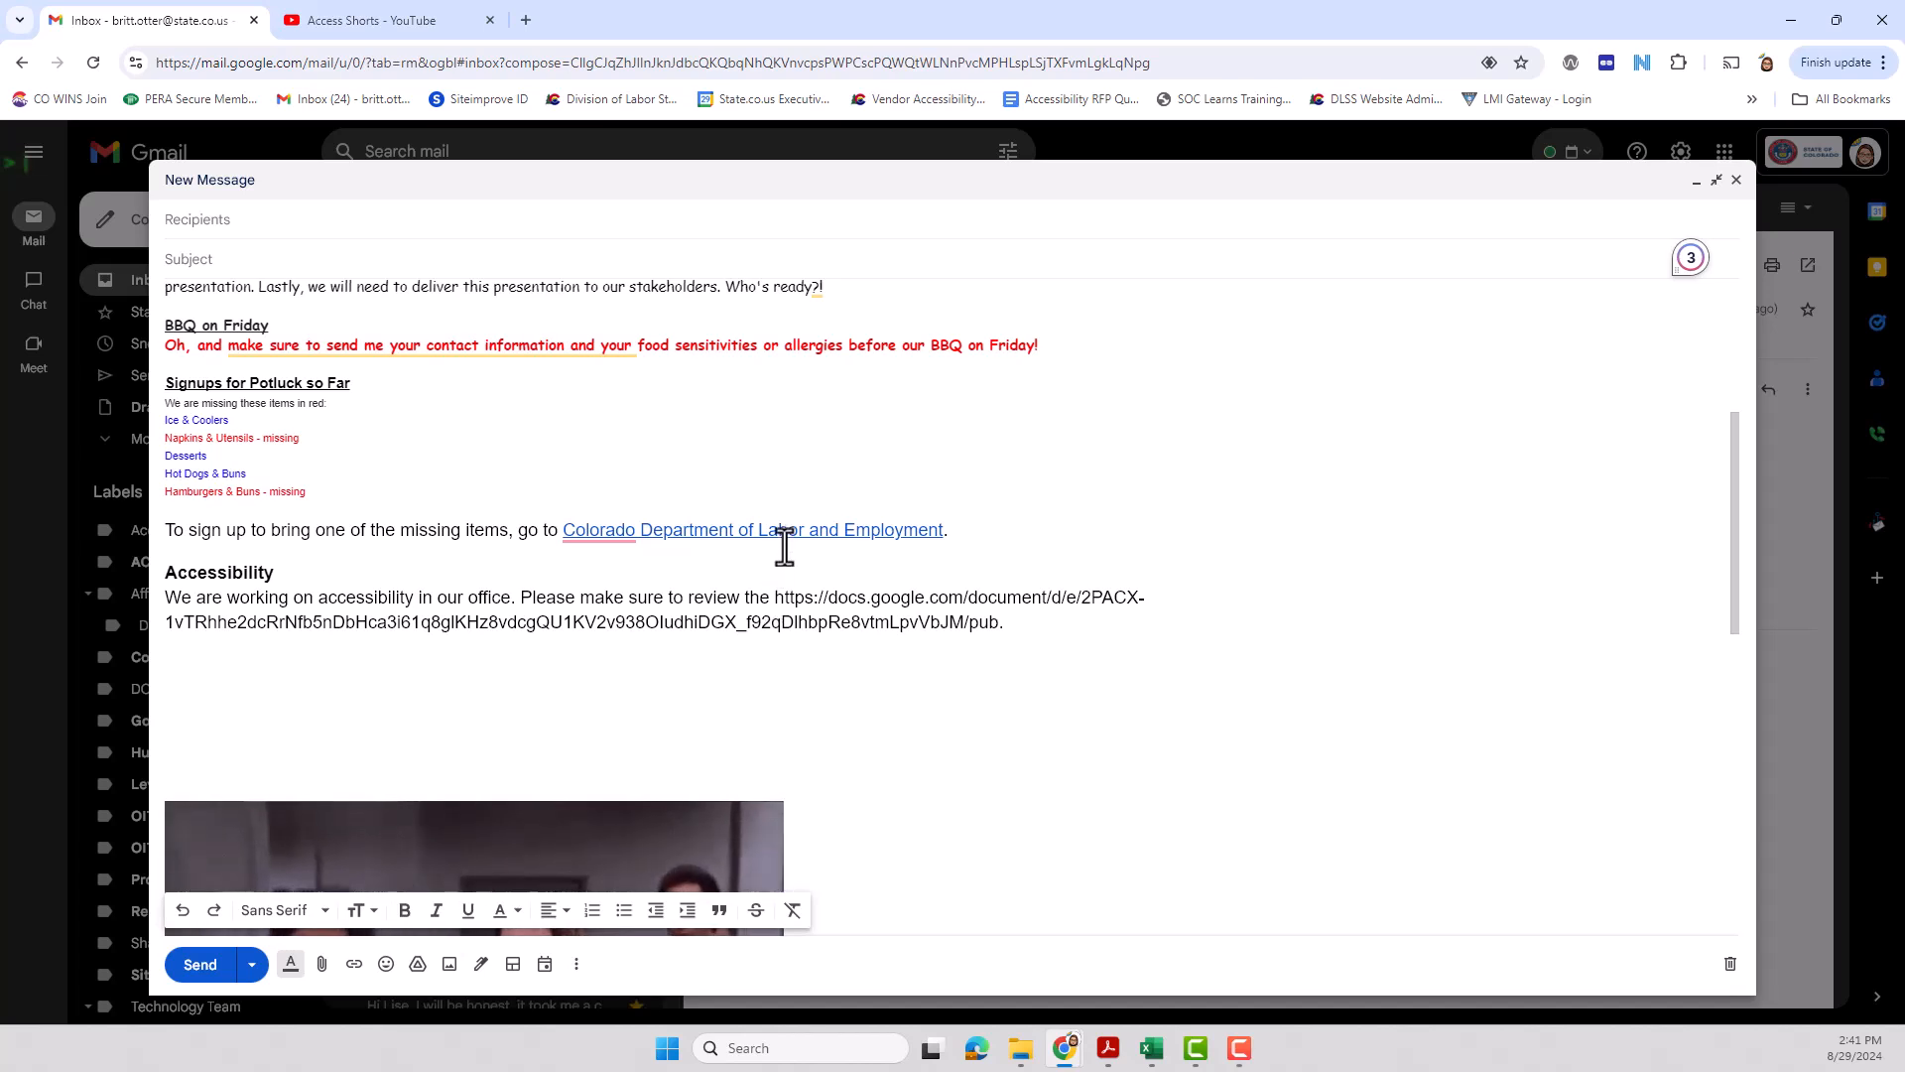
Step: Copy the raw Google Docs URL from the Accessibility paragraph and open it in a new browser tab
left_click_drag(778, 600, 999, 634)
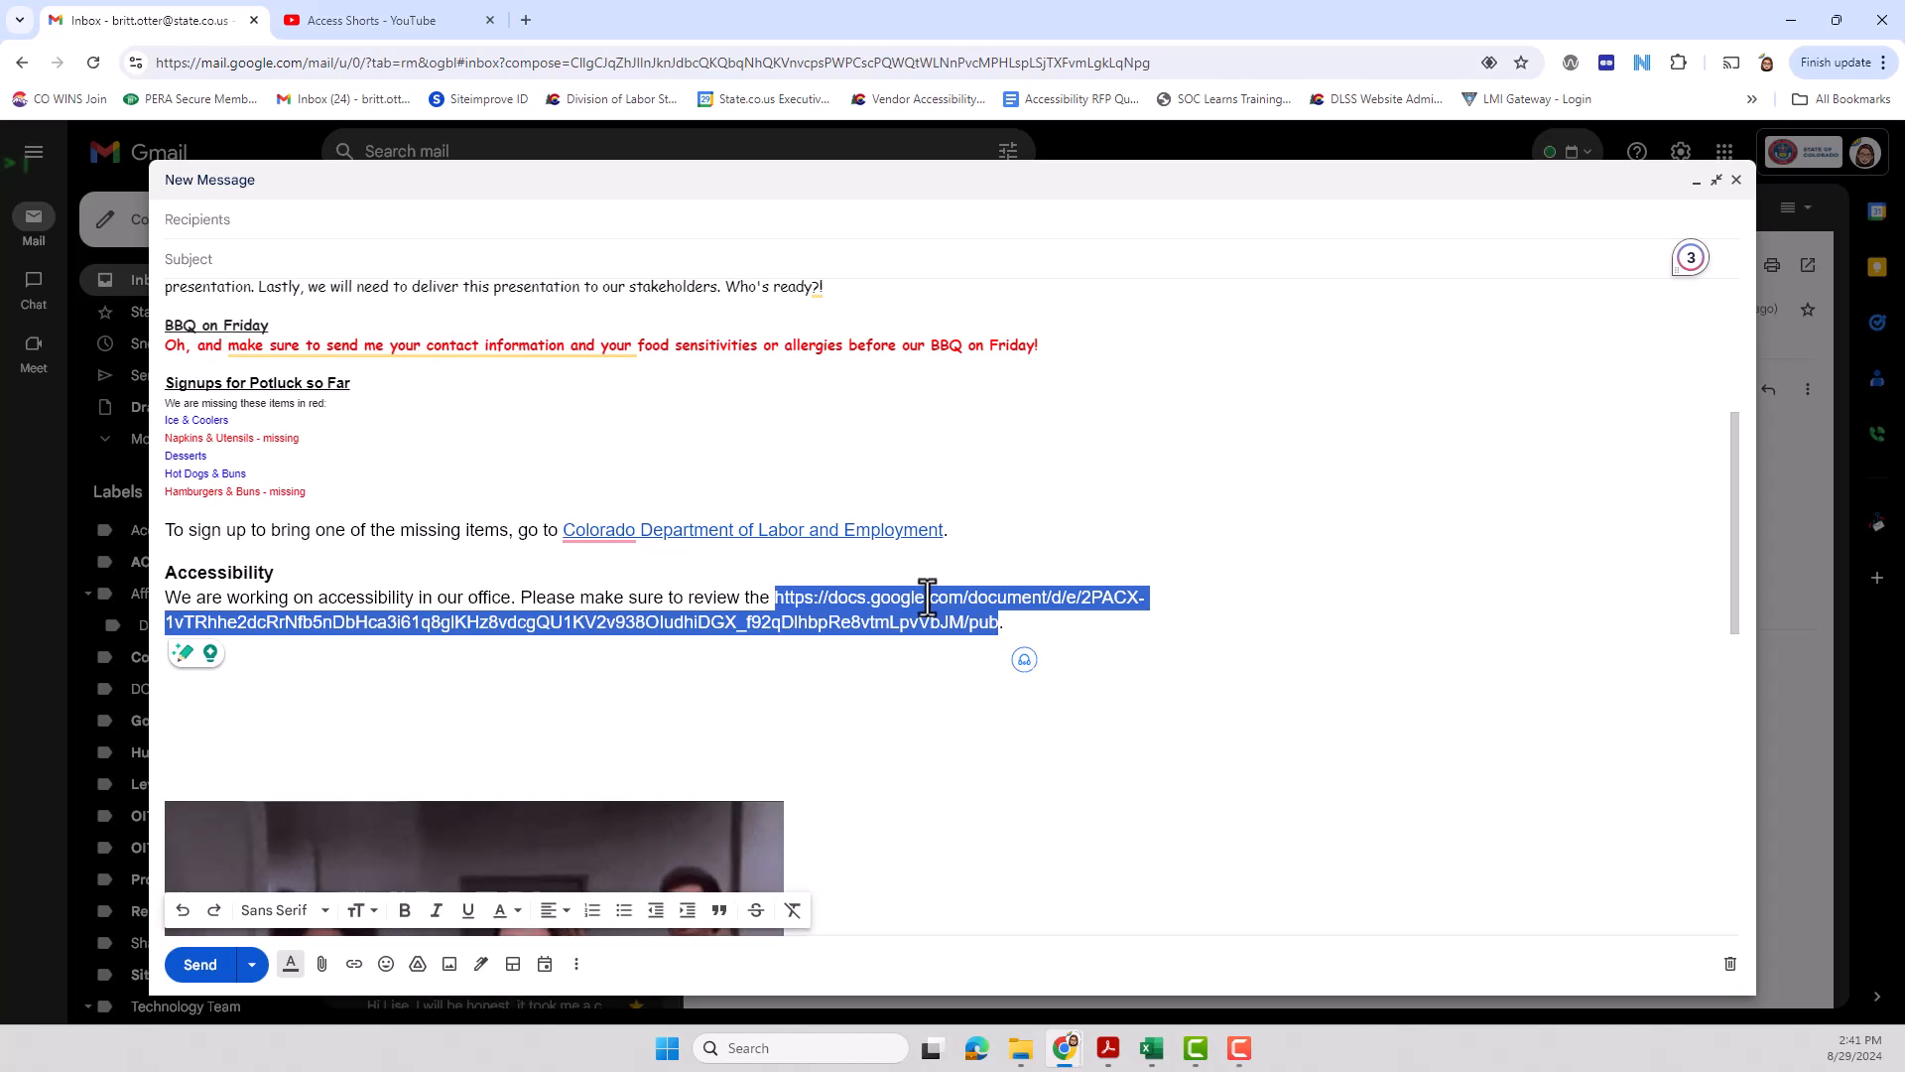
right_click(926, 597)
left_click(1001, 176)
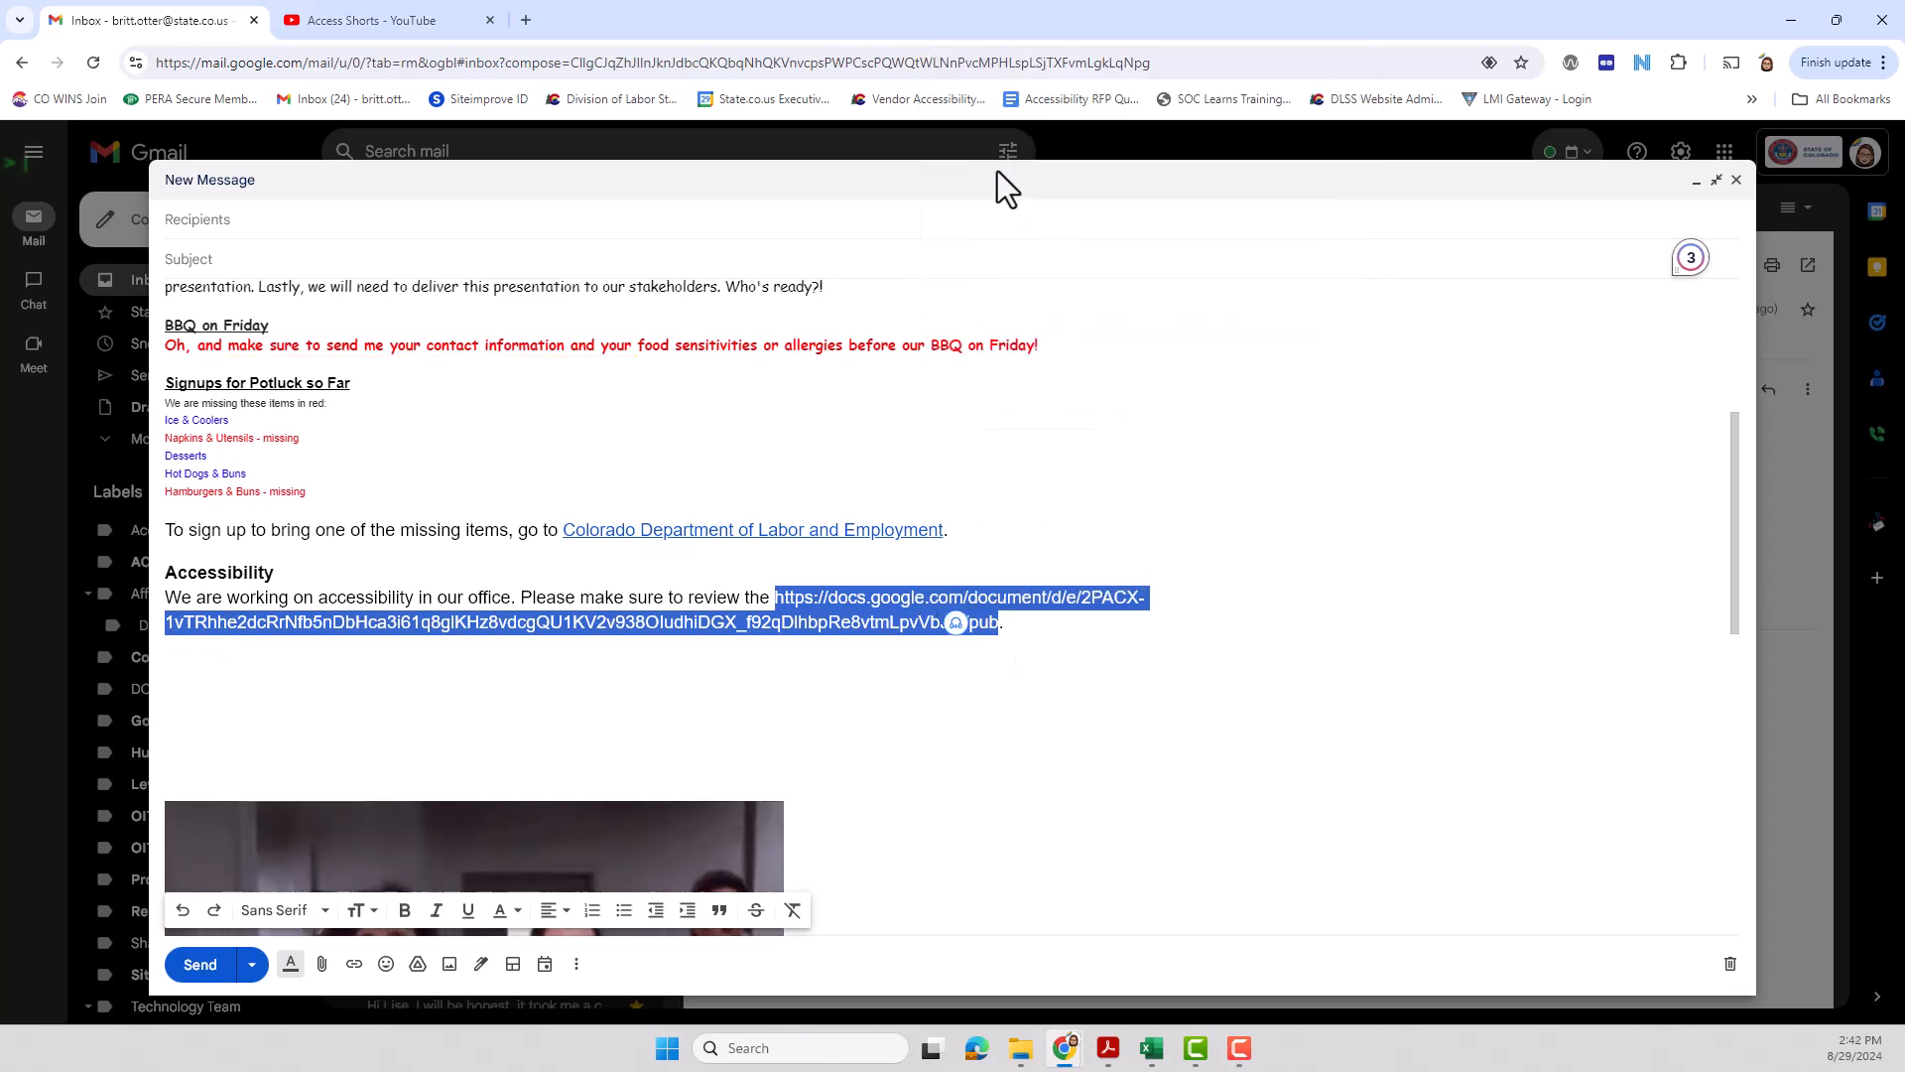
left_click(780, 595)
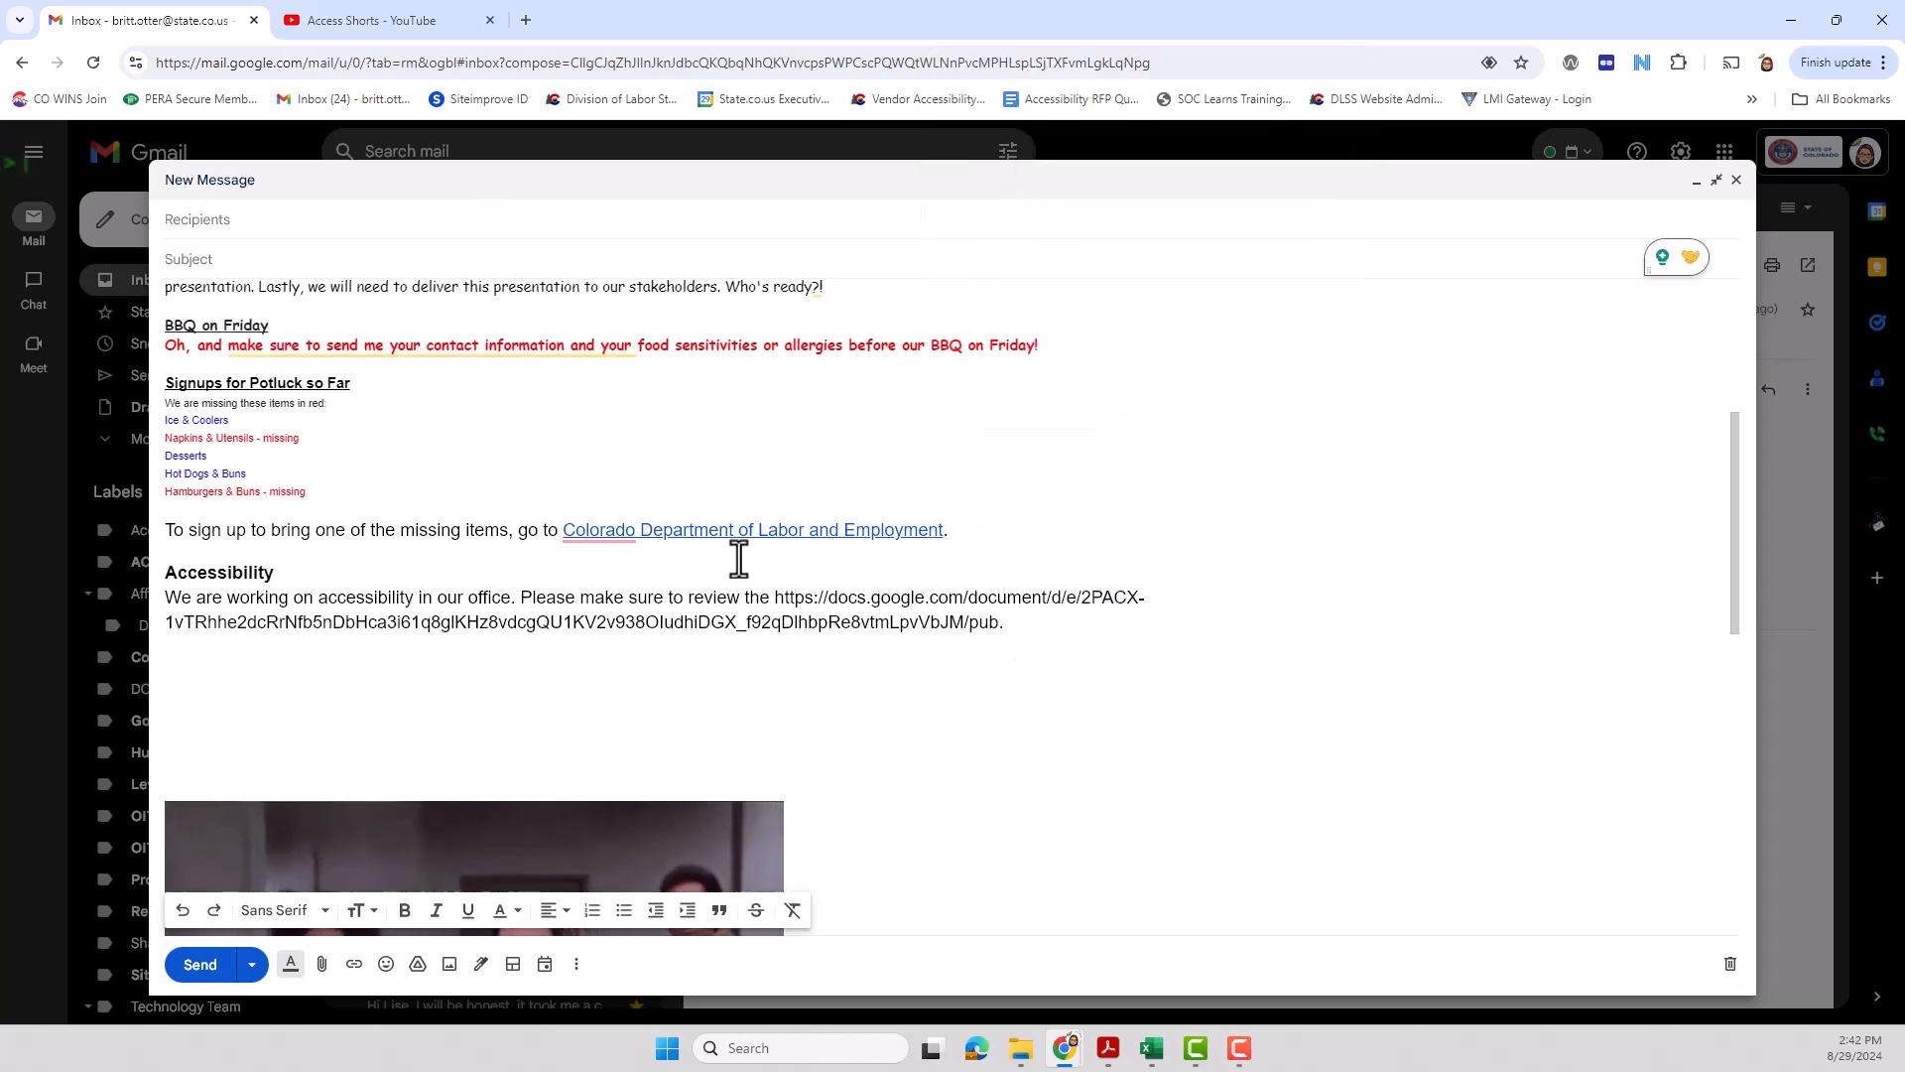
left_click(528, 22)
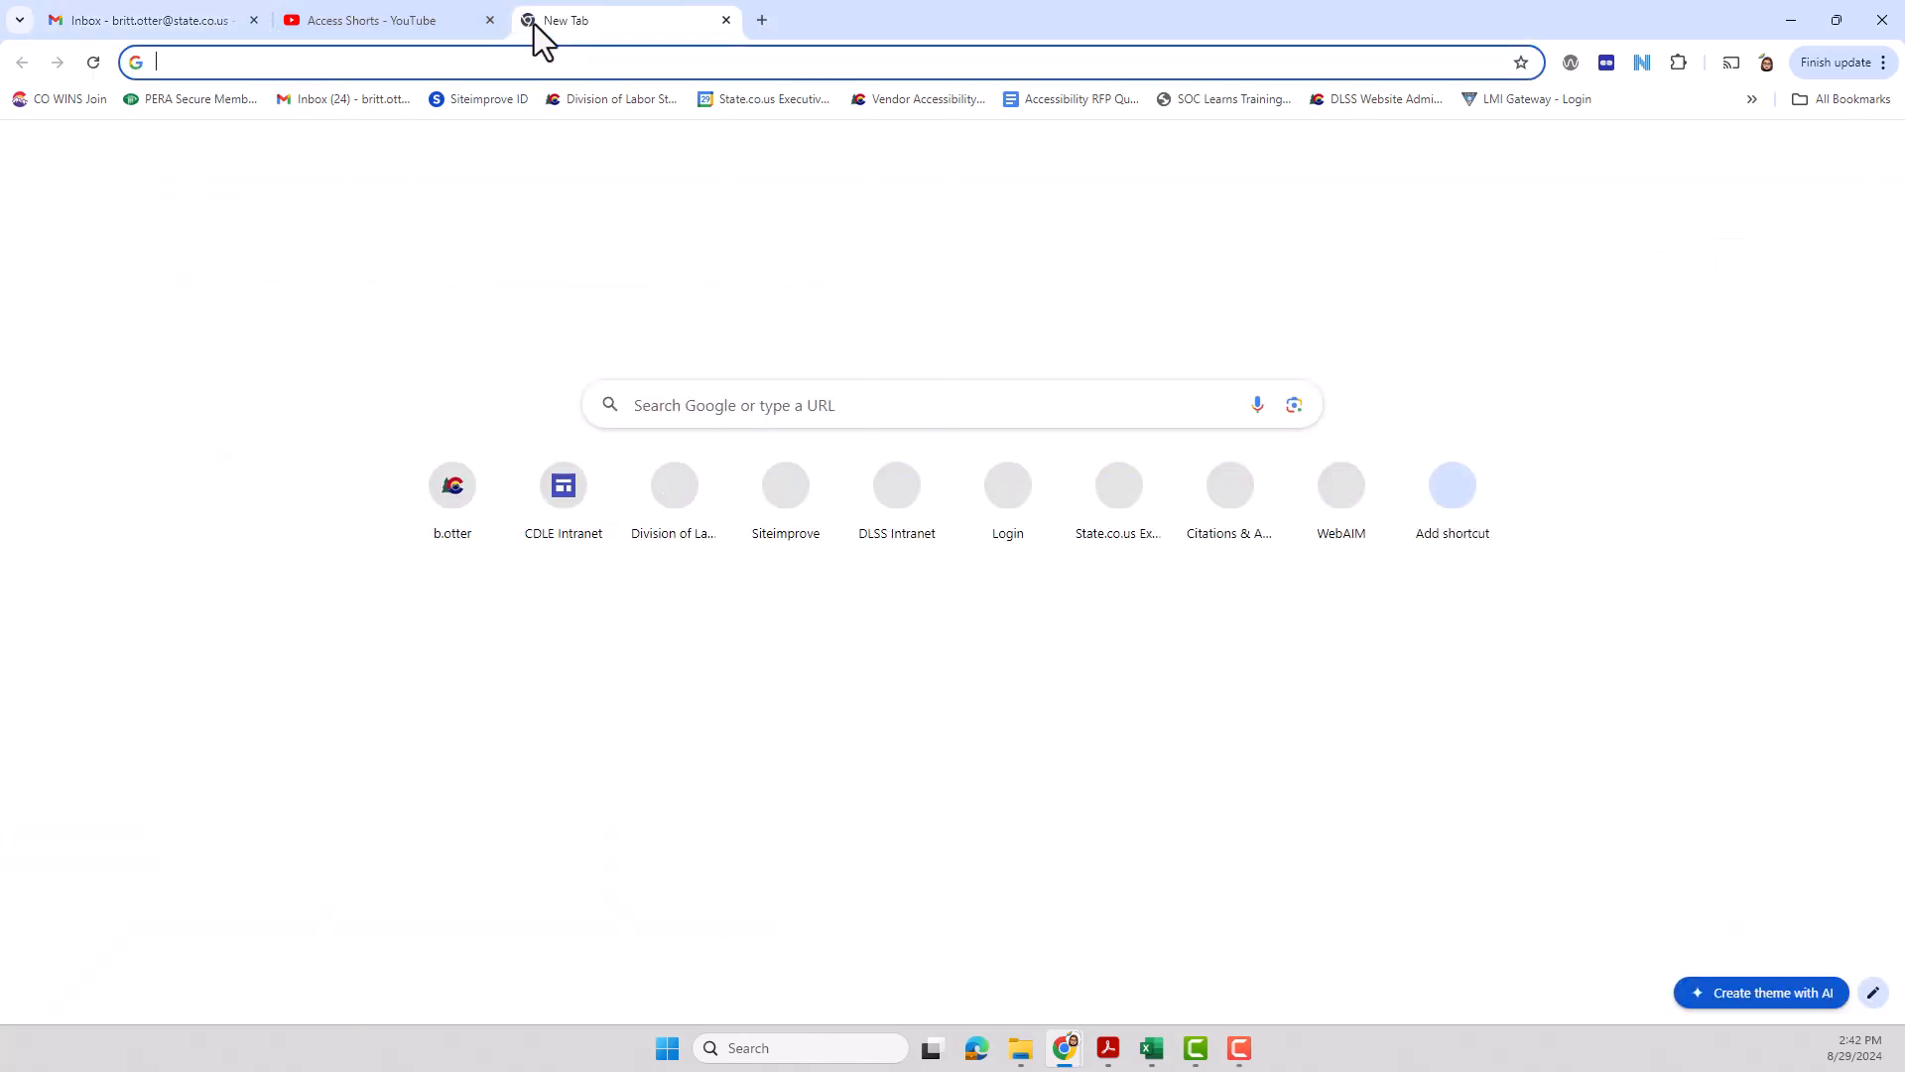
key("ctrl+v")
key("Return")
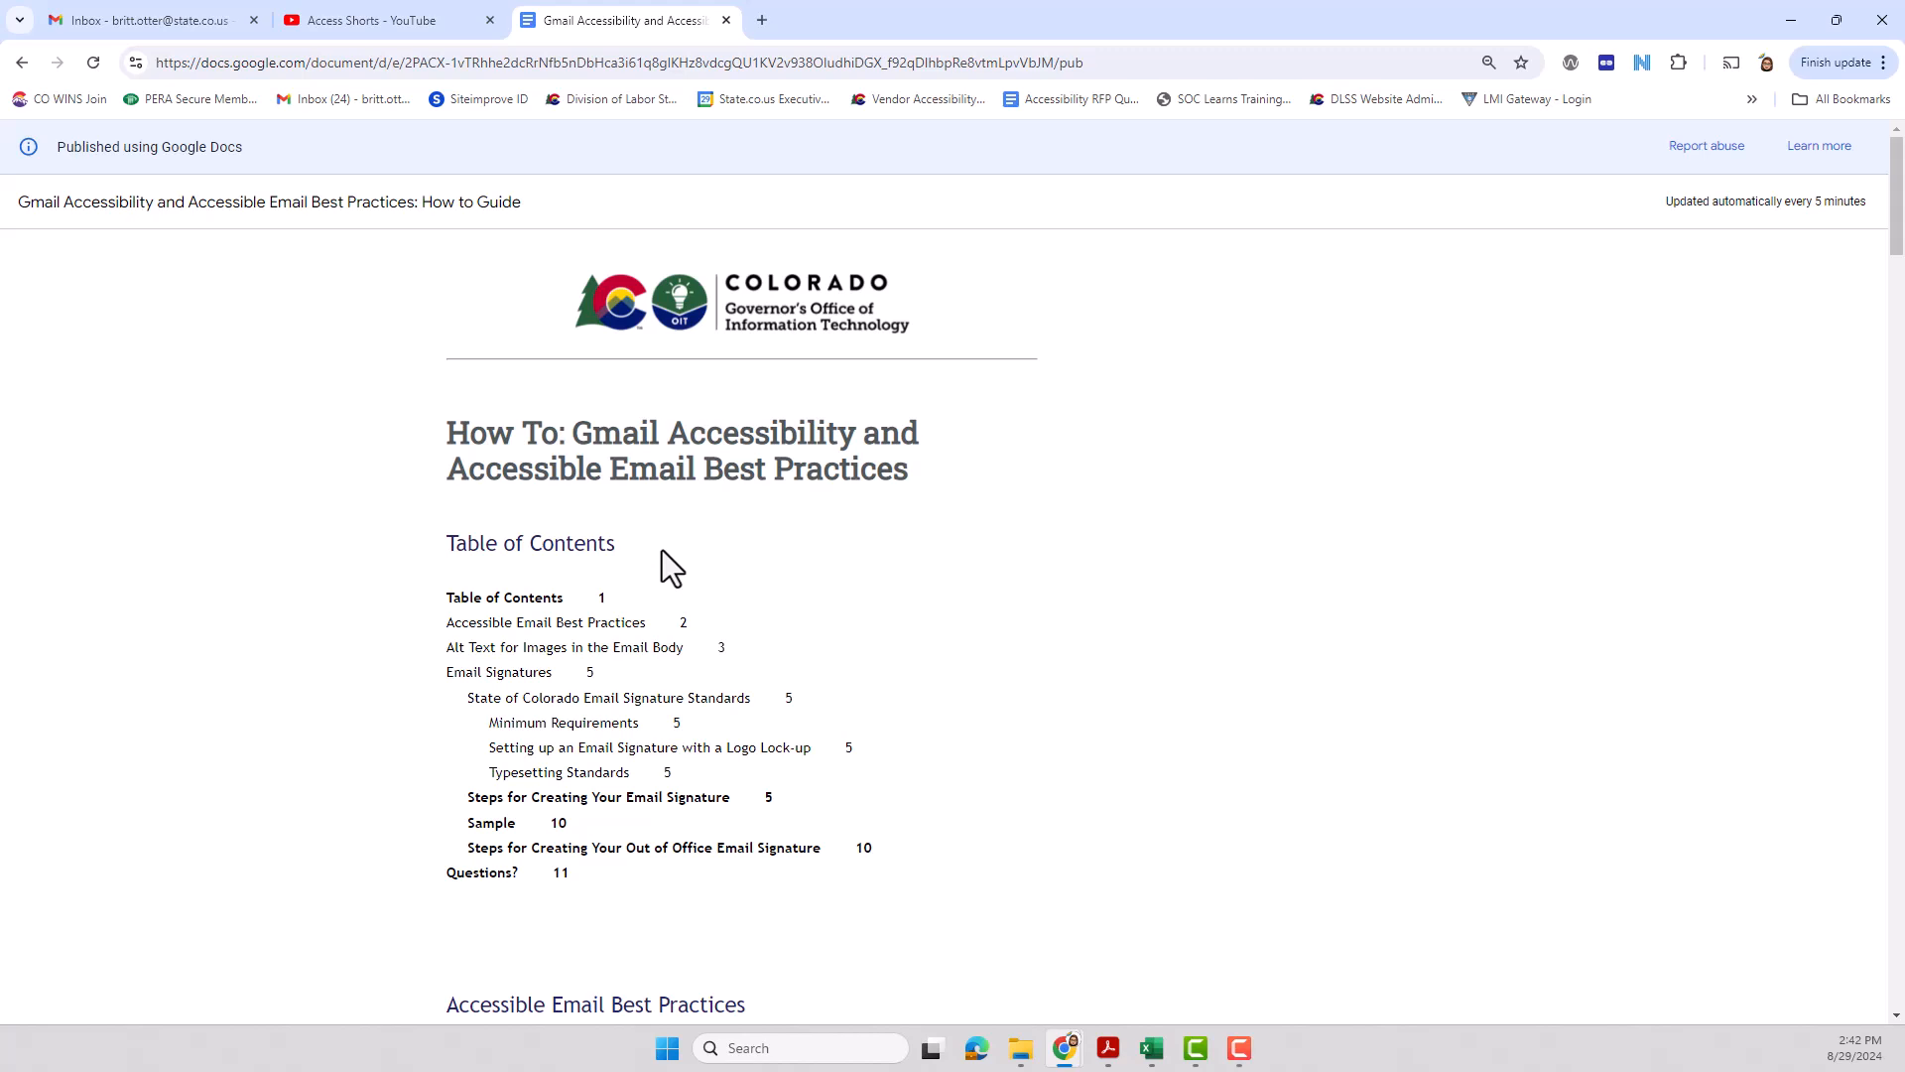
Step: Copy the guide's title "How To: Gmail Accessibility and Accessible Email Best Practices" and paste it before the raw URL in the email draft
left_click_drag(446, 437, 949, 487)
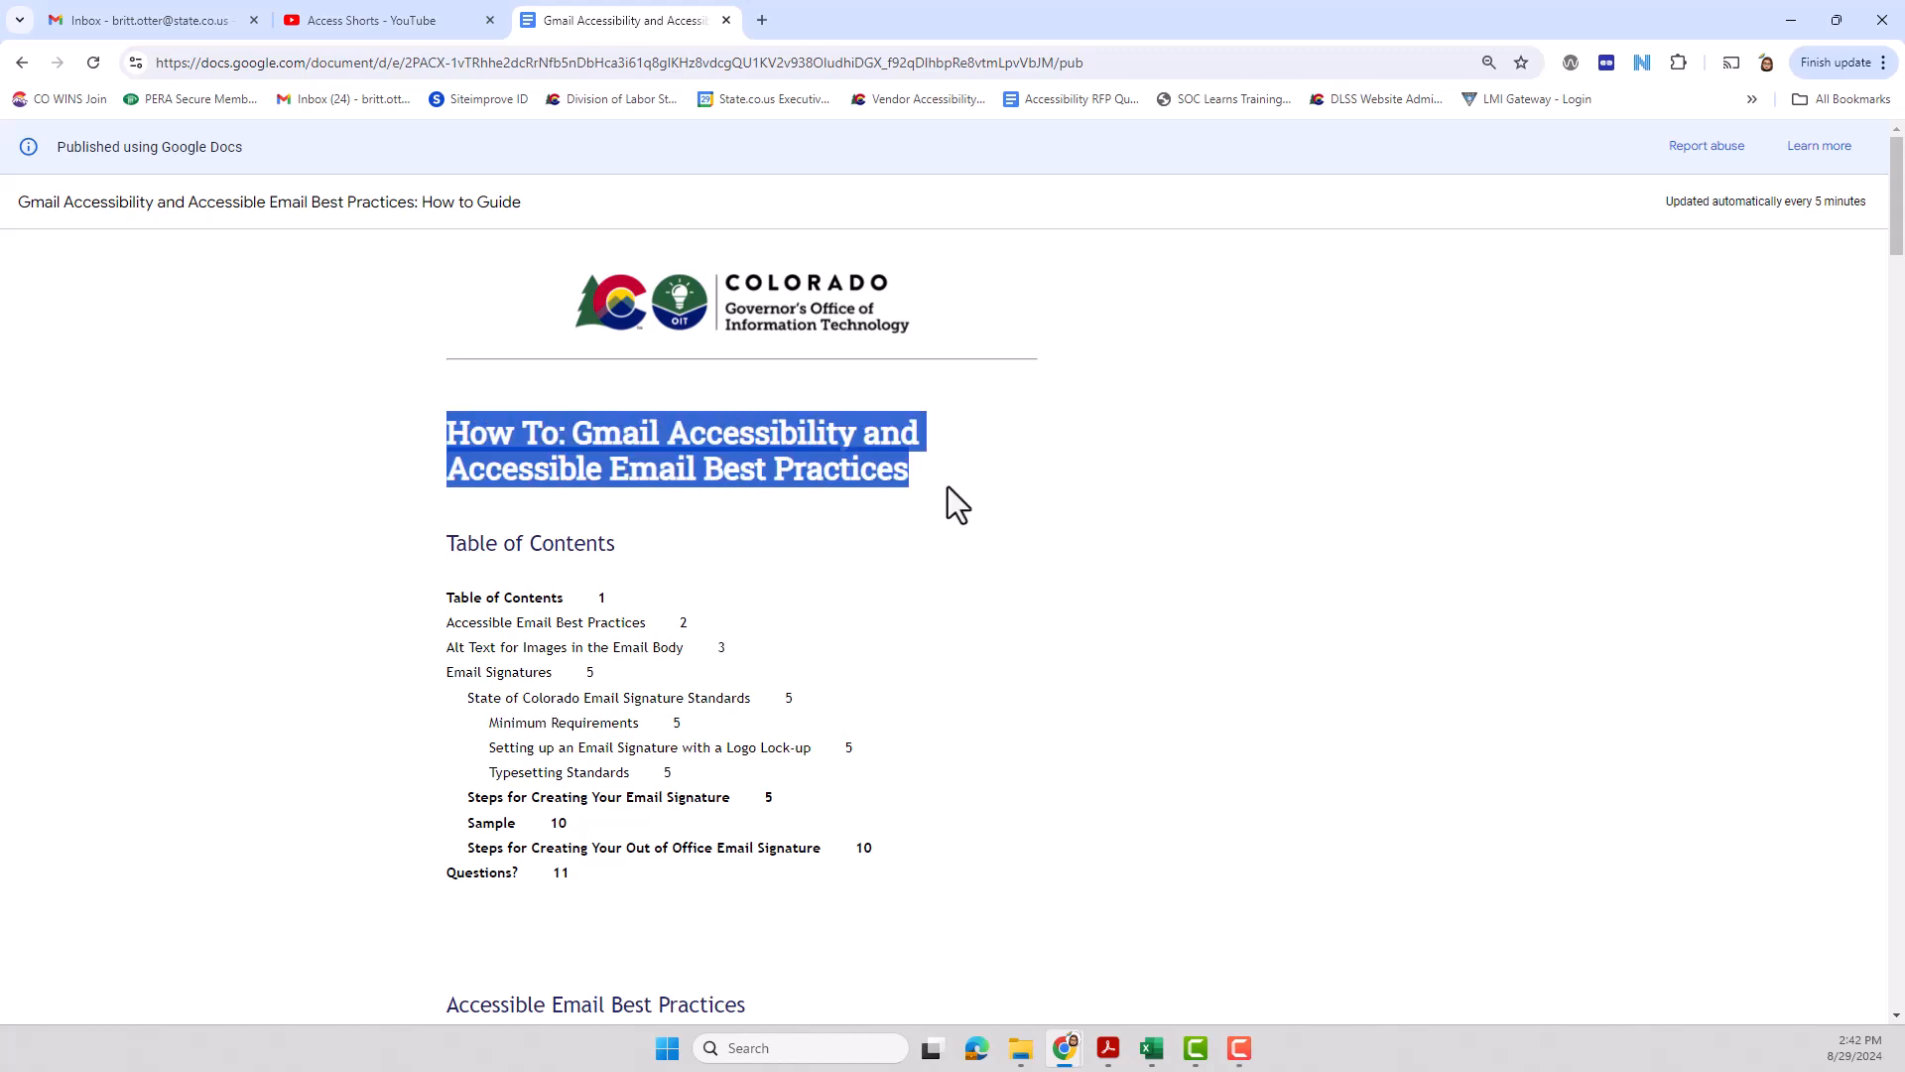
right_click(653, 437)
left_click(674, 459)
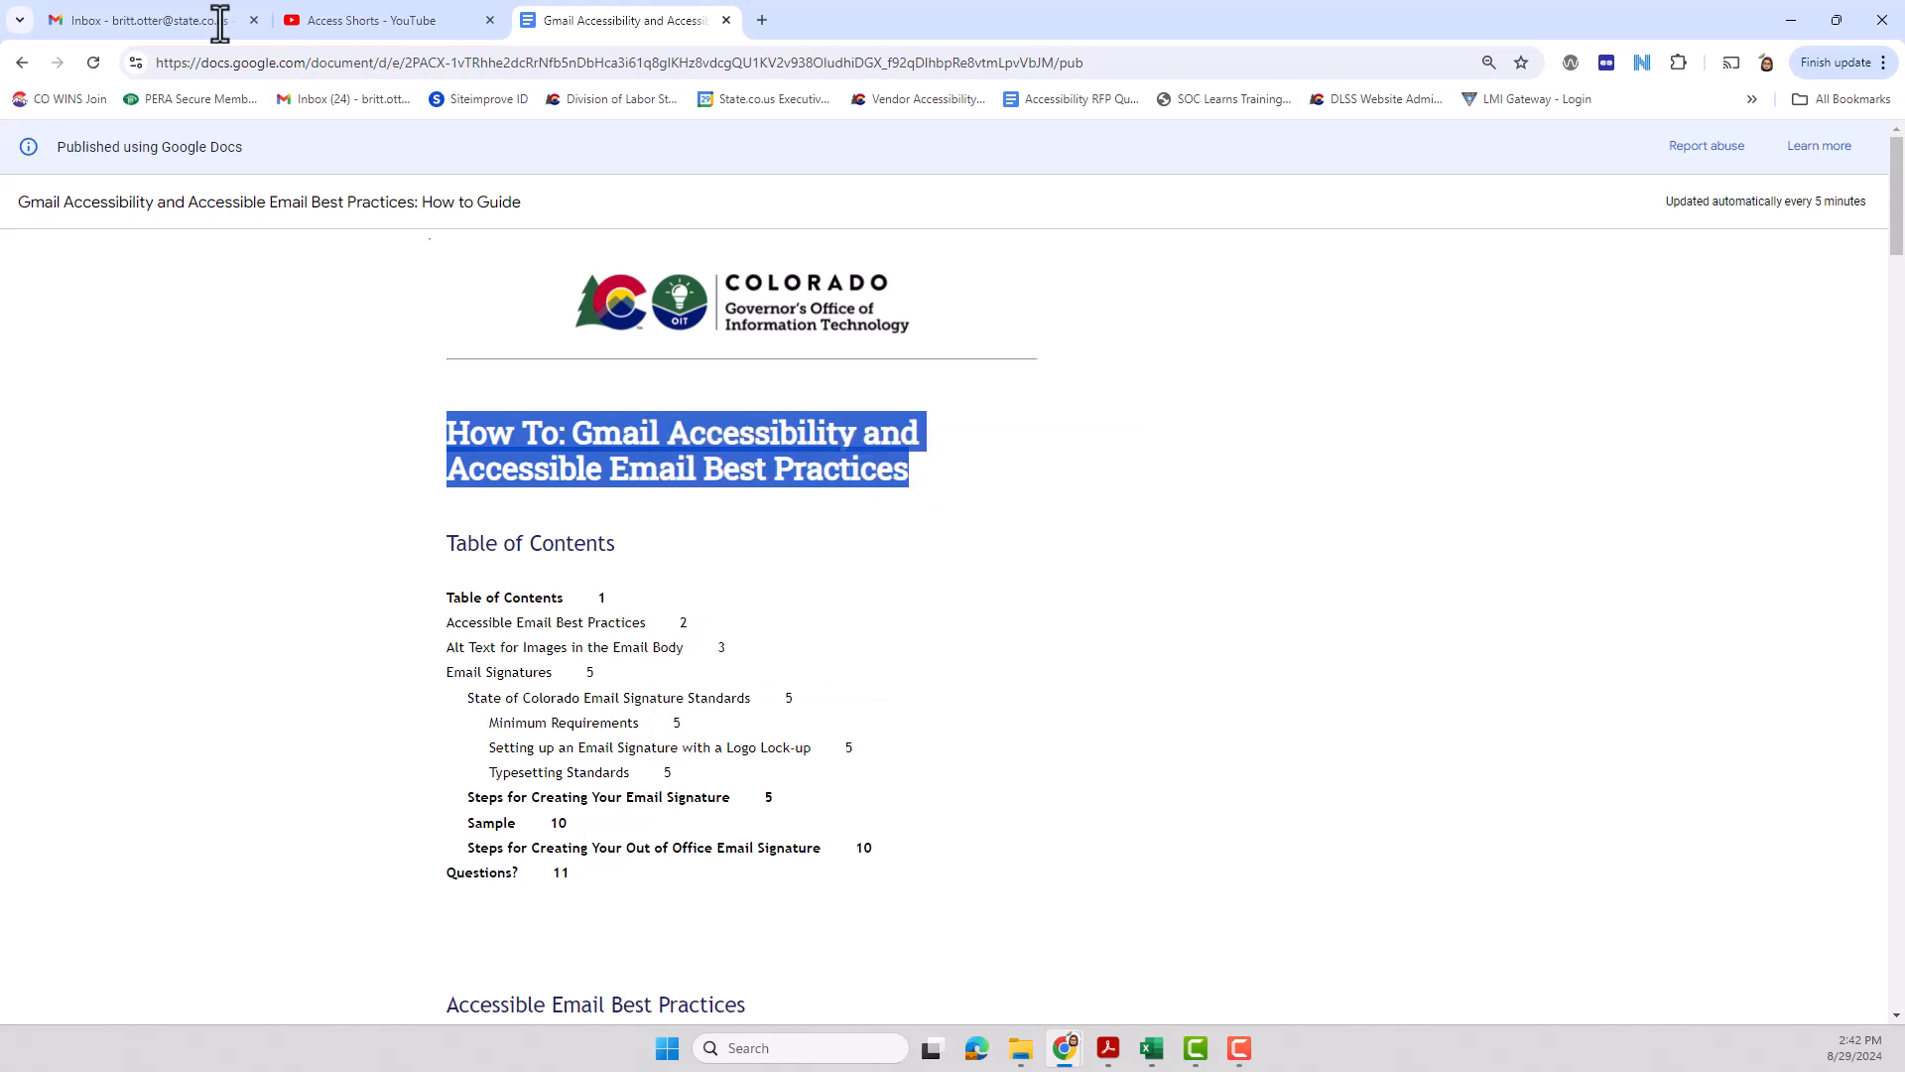
left_click(91, 22)
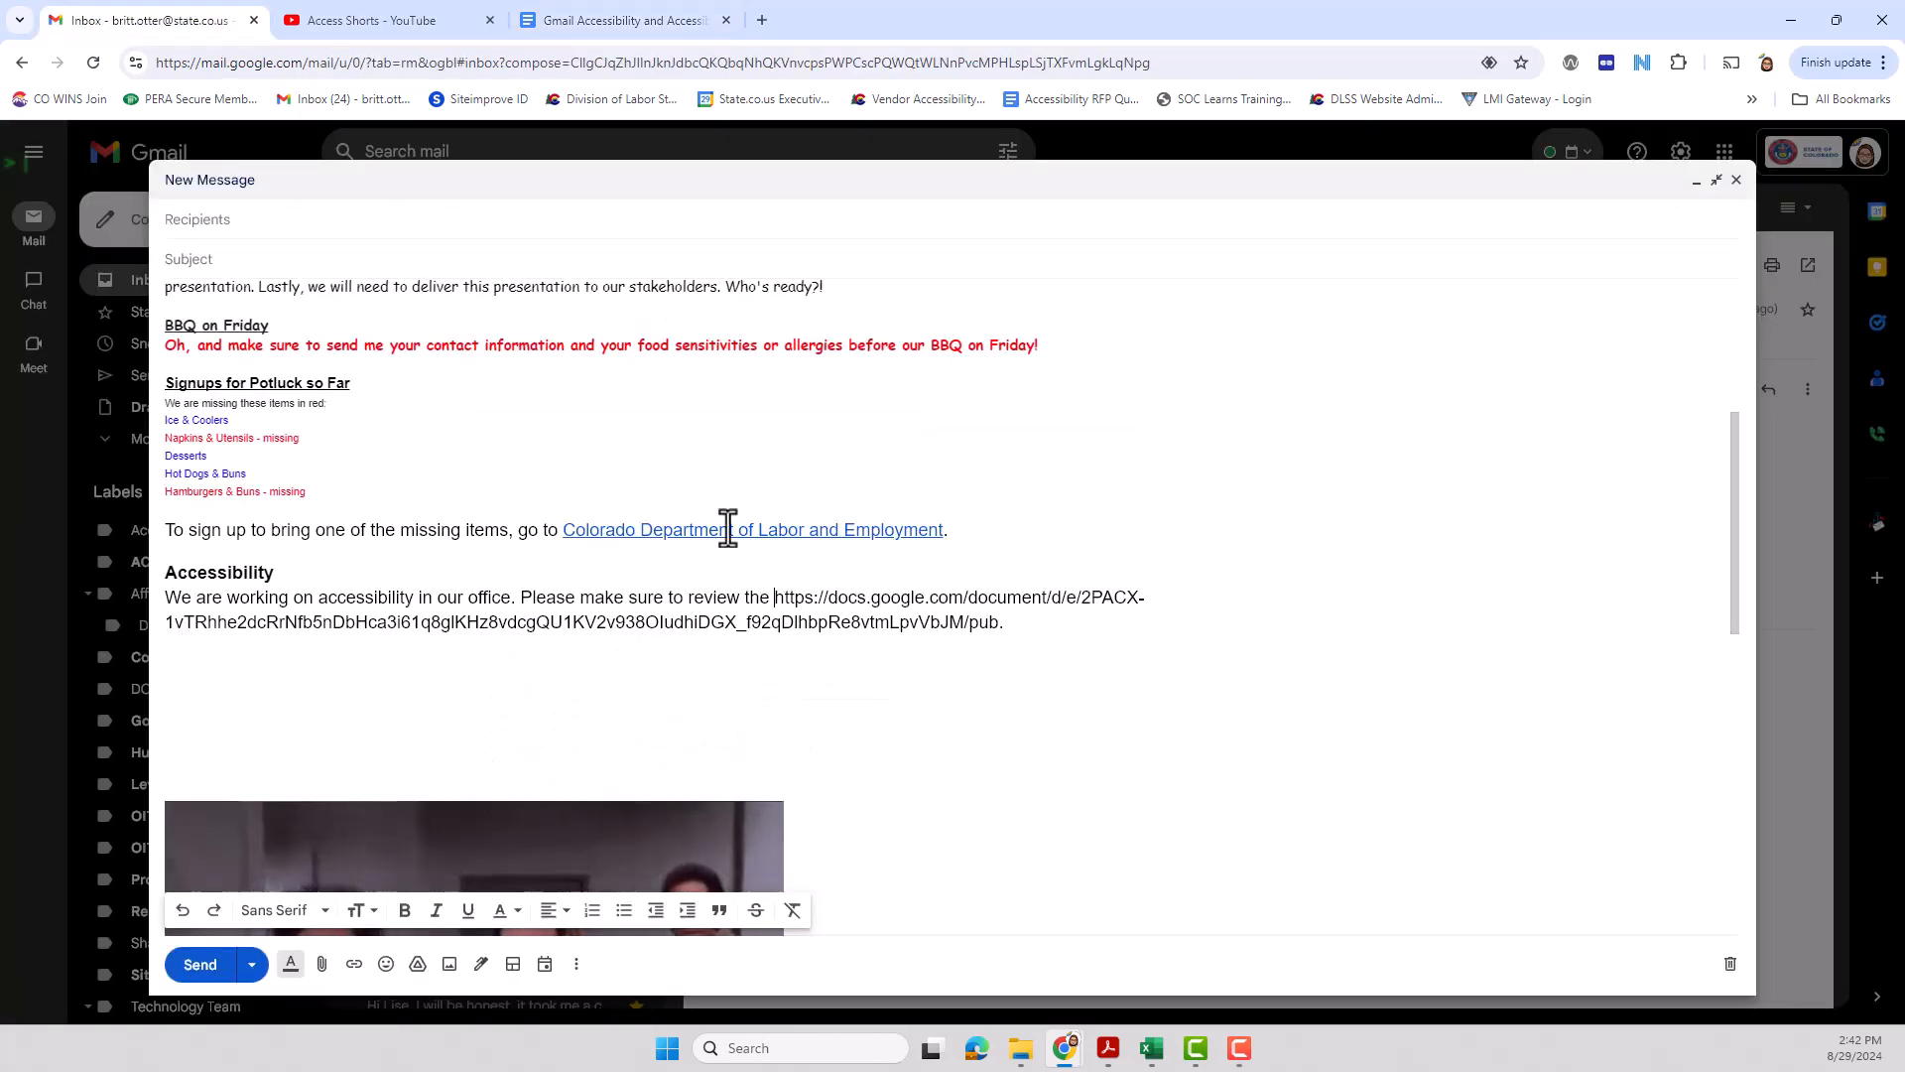
left_click(777, 600)
key("ctrl+v")
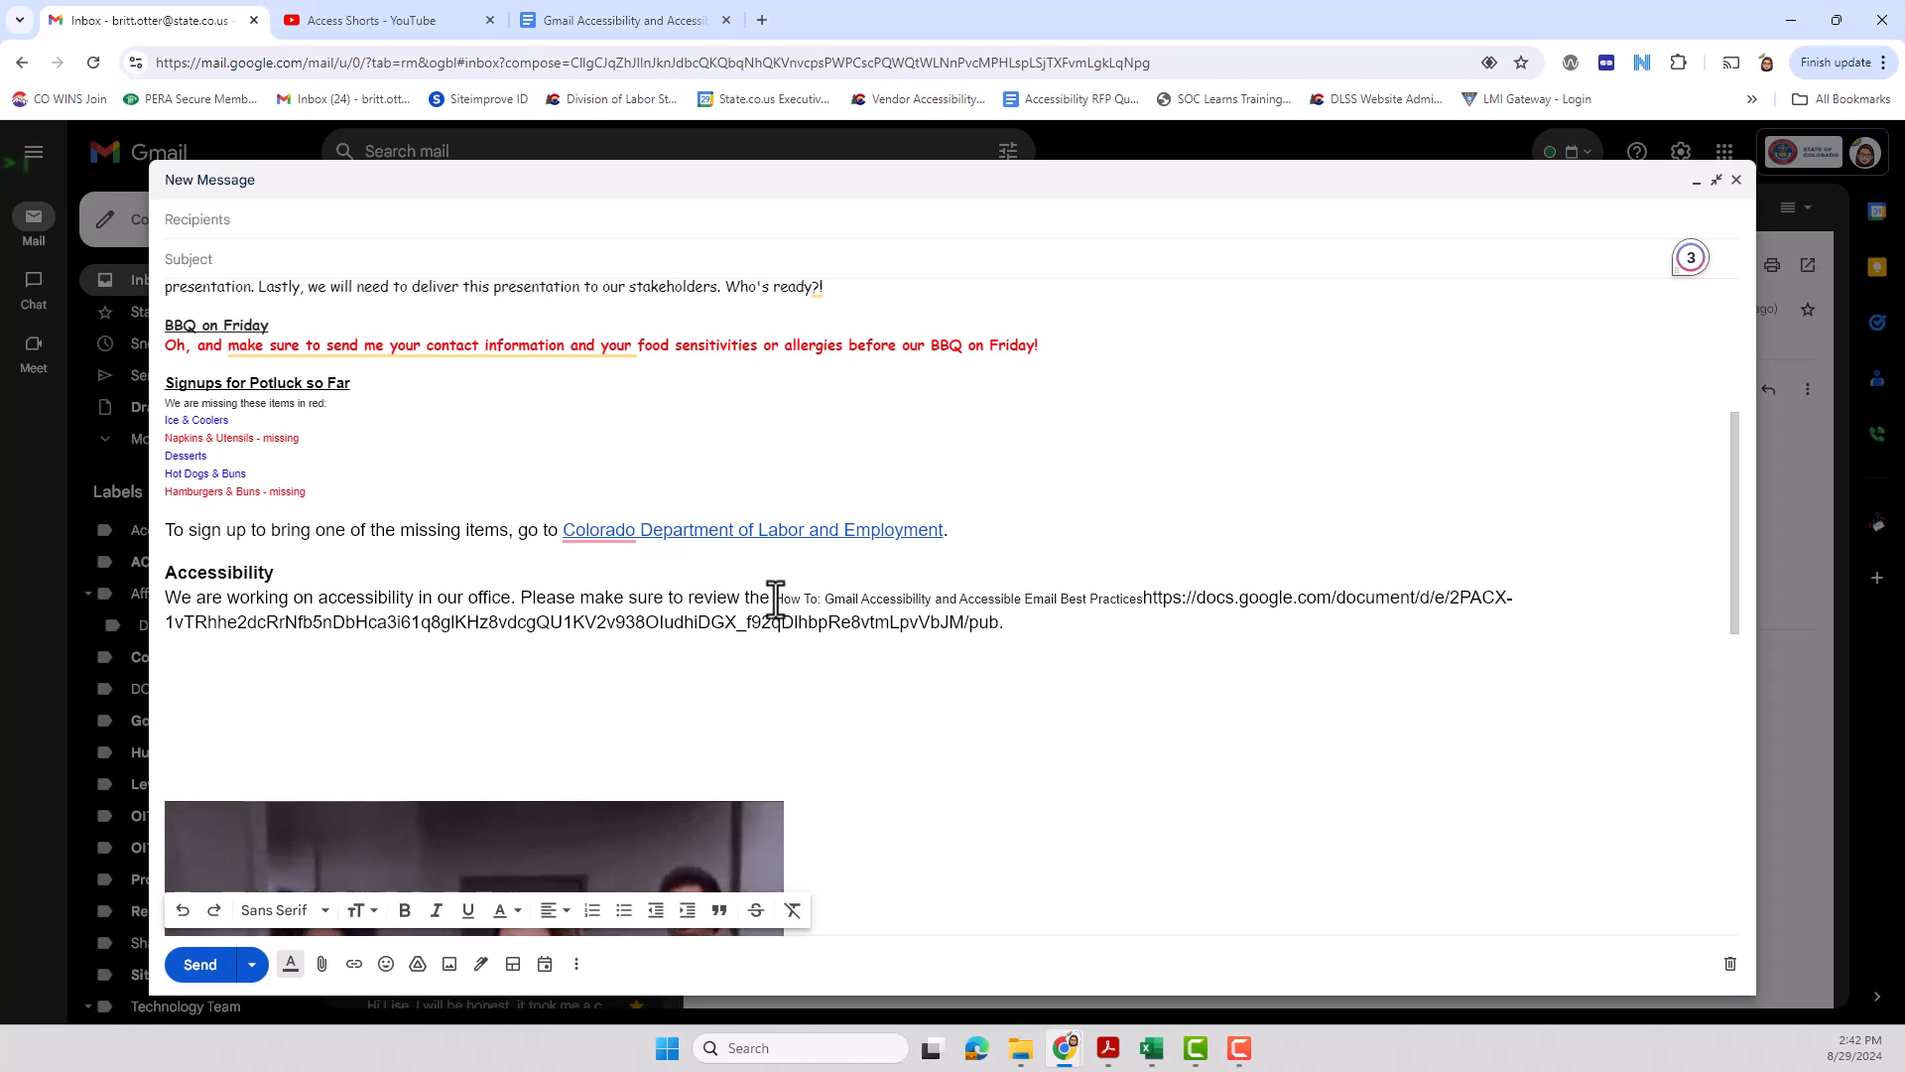
Step: Enlarge the pasted title "How To: Gmail Accessibility and Accessible Email Best Practices" to match the text size of the surrounding Accessibility paragraph
left_click_drag(1143, 599, 772, 588)
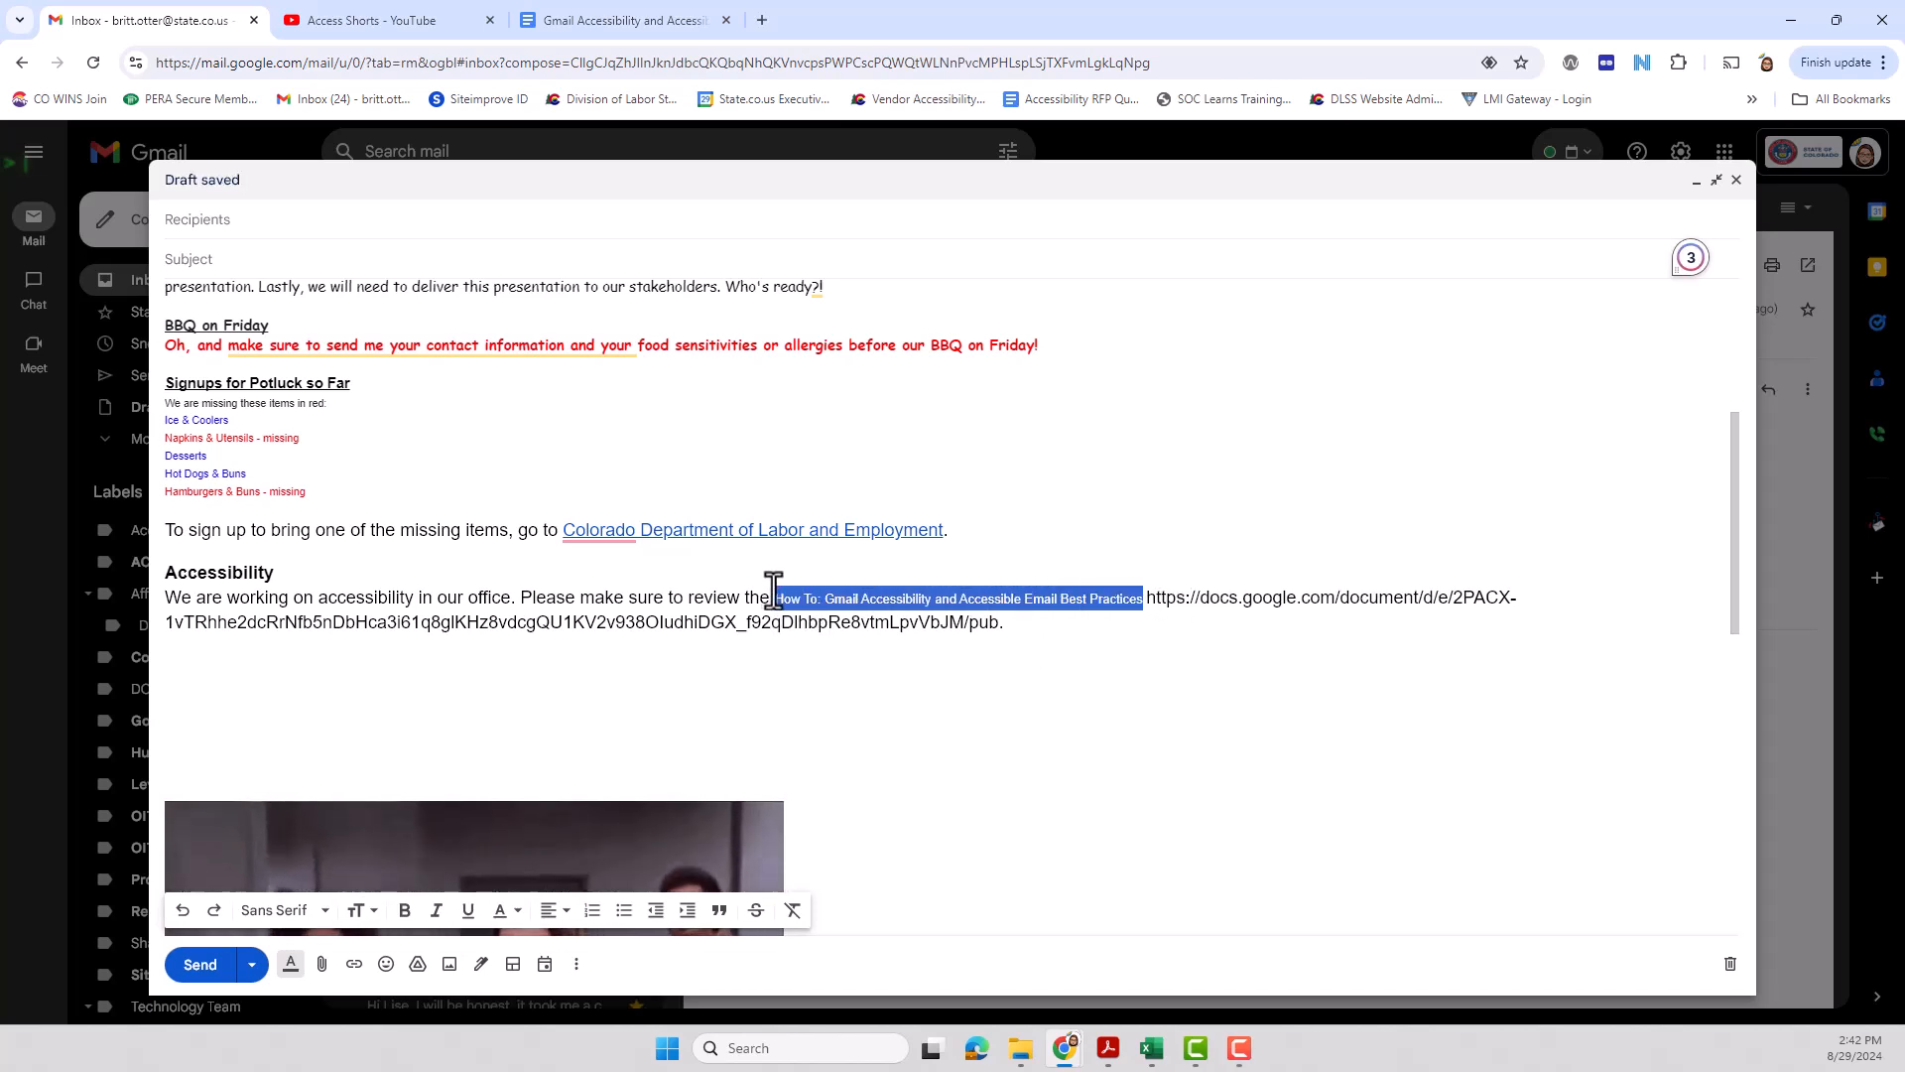
left_click(365, 911)
left_click(401, 813)
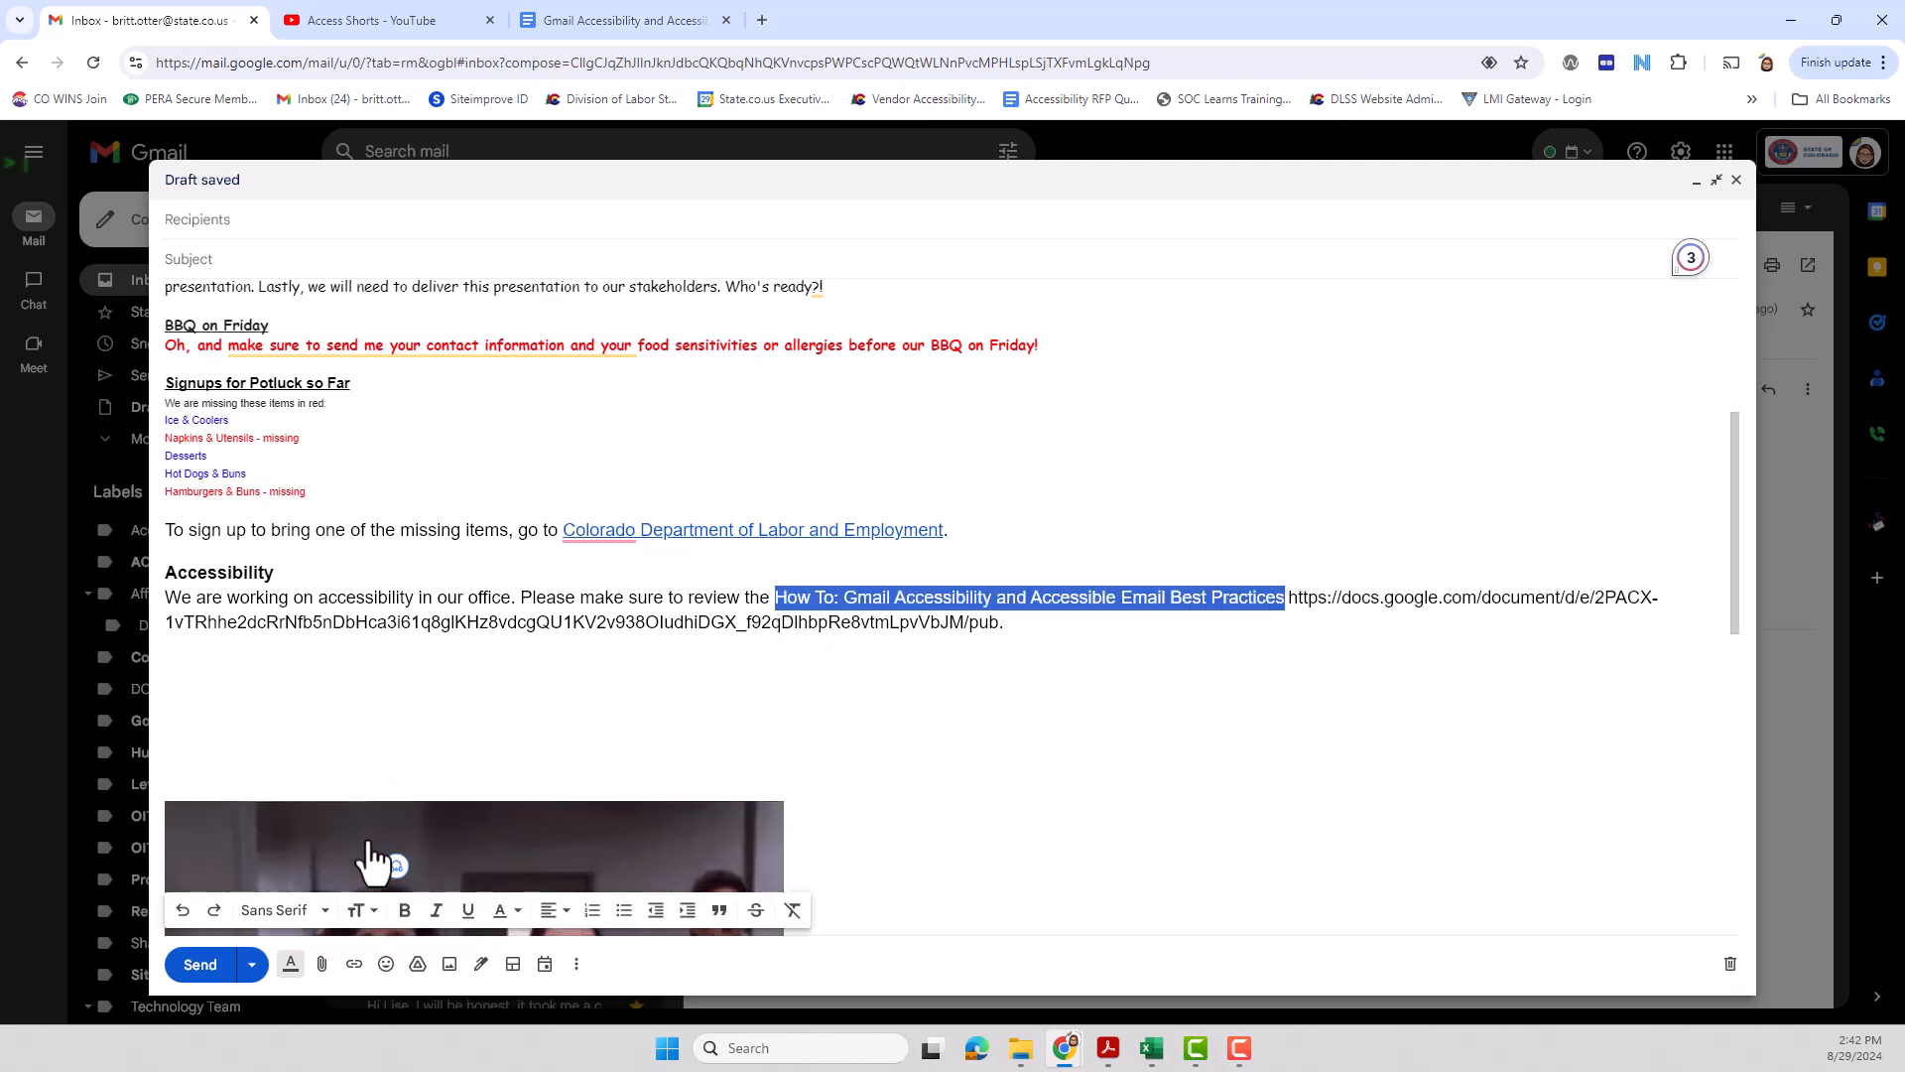
left_click(982, 600)
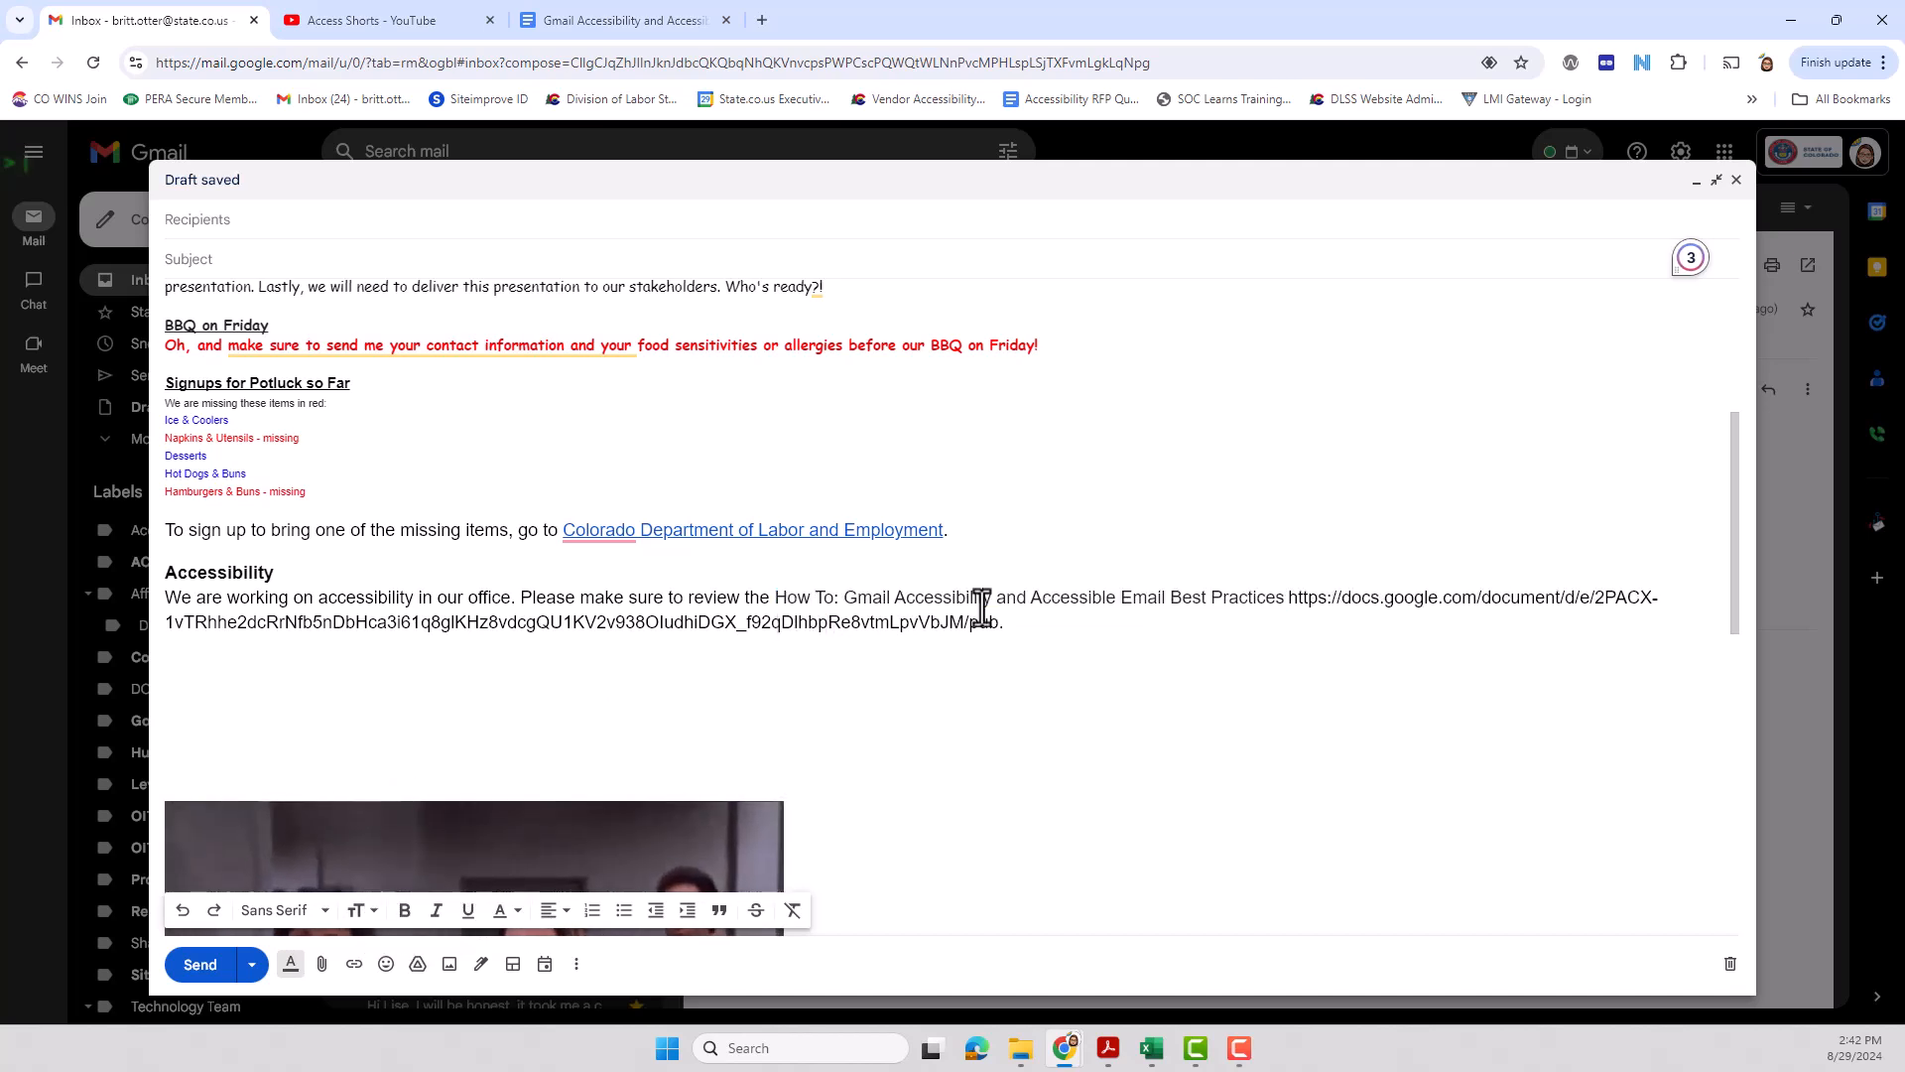
Step: Delete the raw Google Docs URL after the guide's title in the Accessibility paragraph, keeping the closing period
left_click(775, 597)
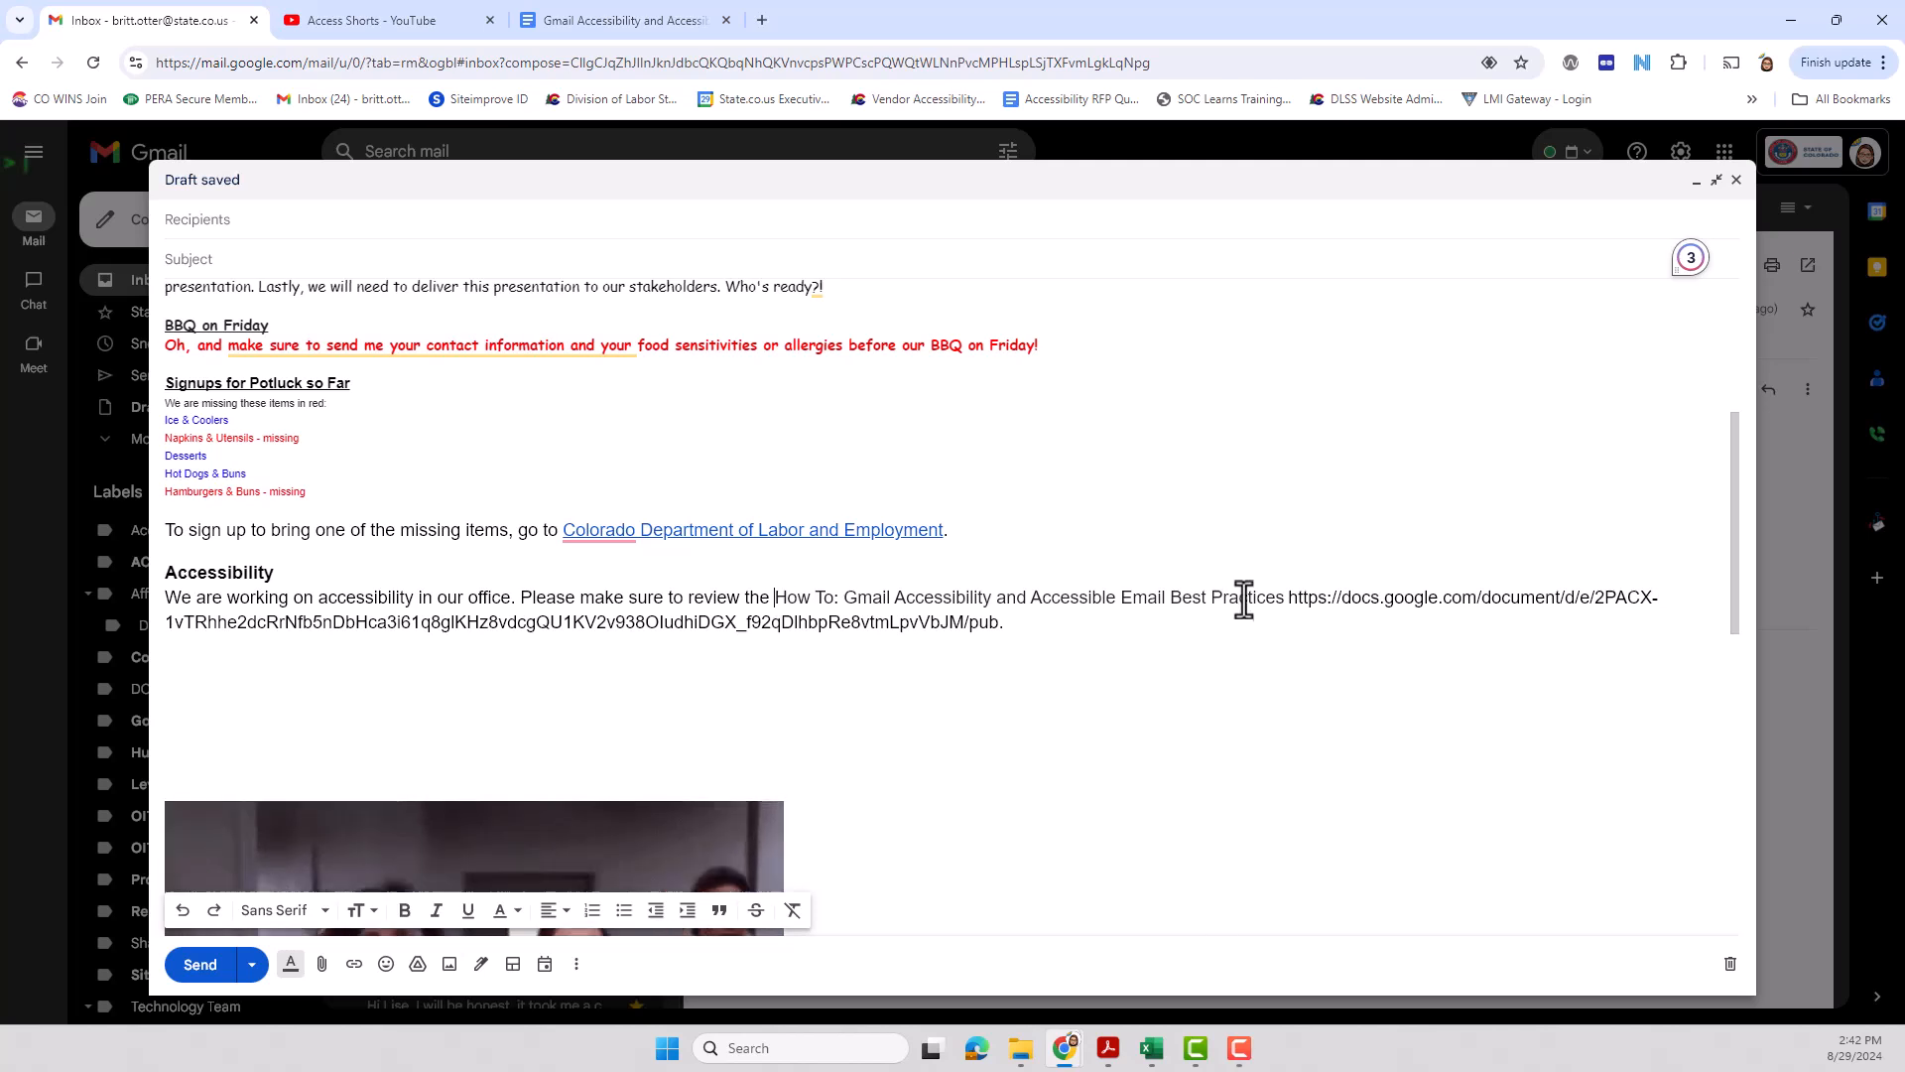
left_click_drag(1290, 599, 1001, 627)
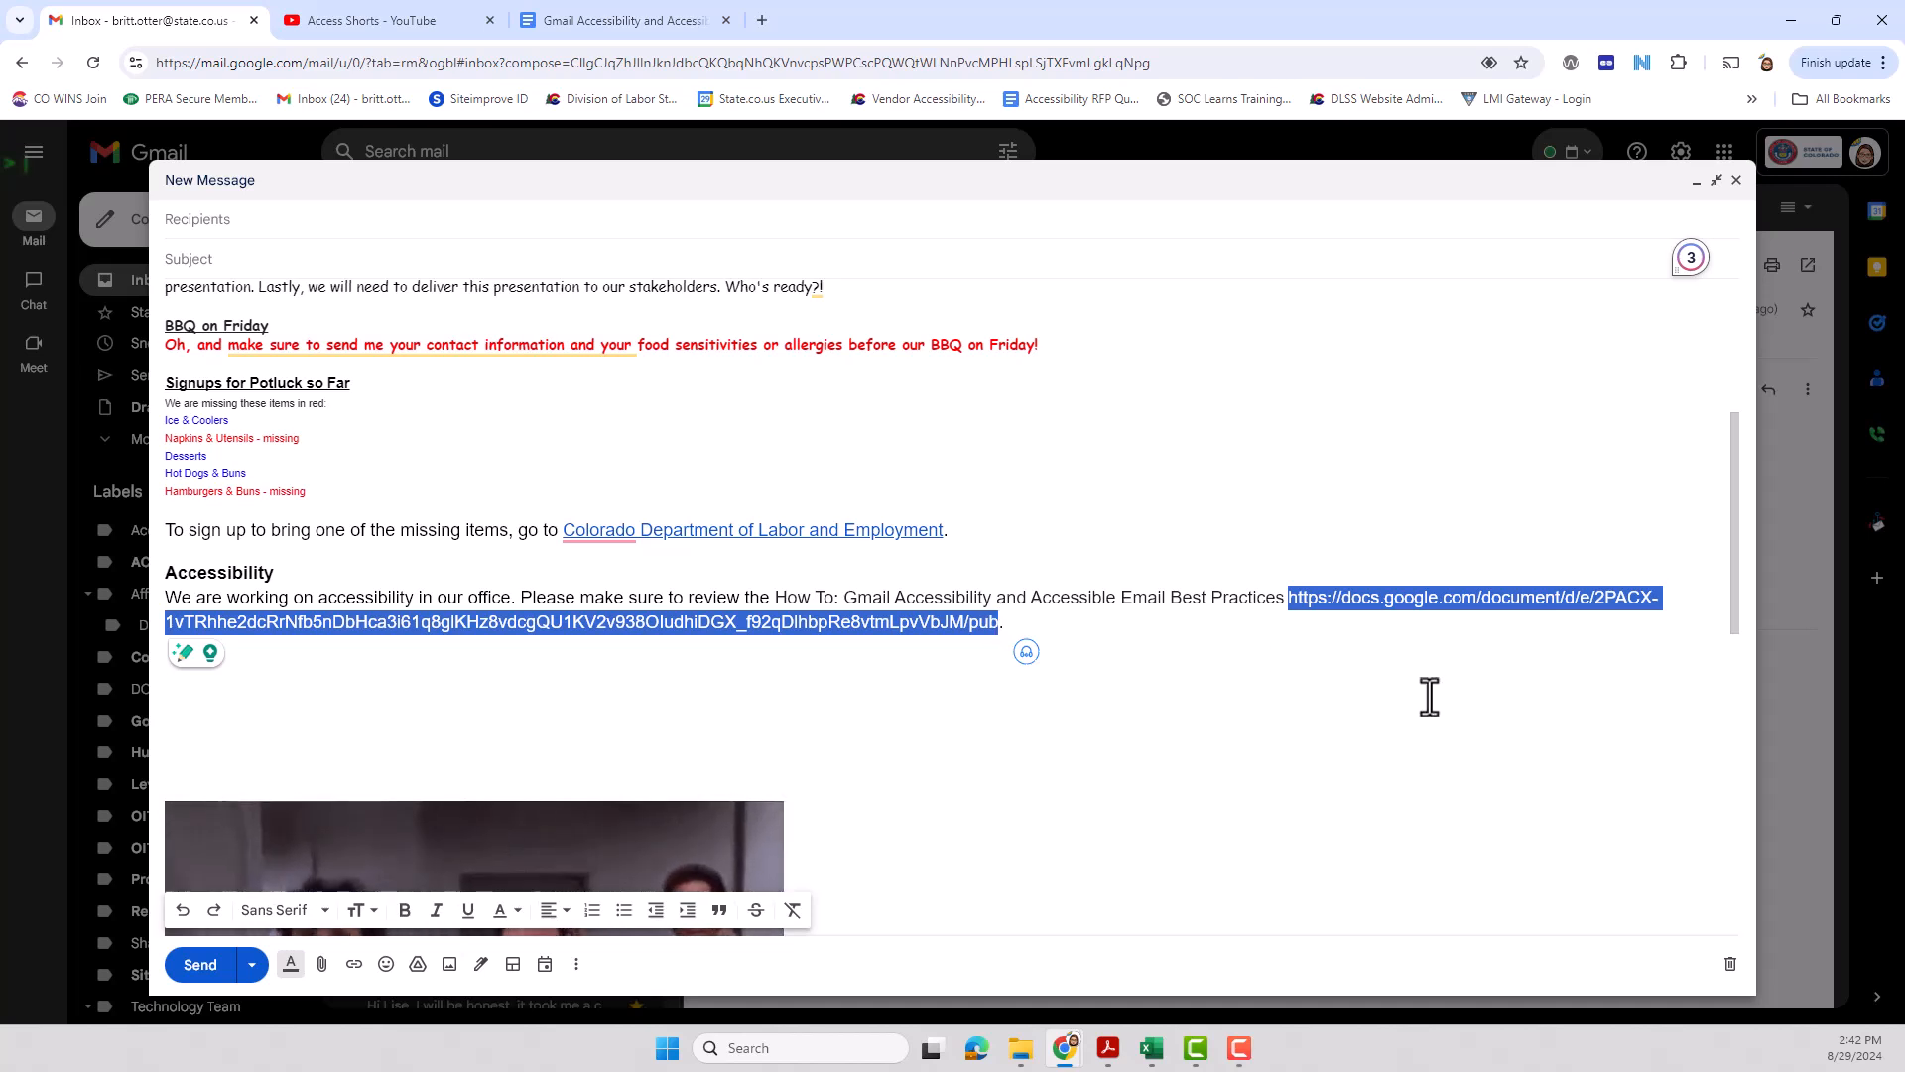
key("BackSpace")
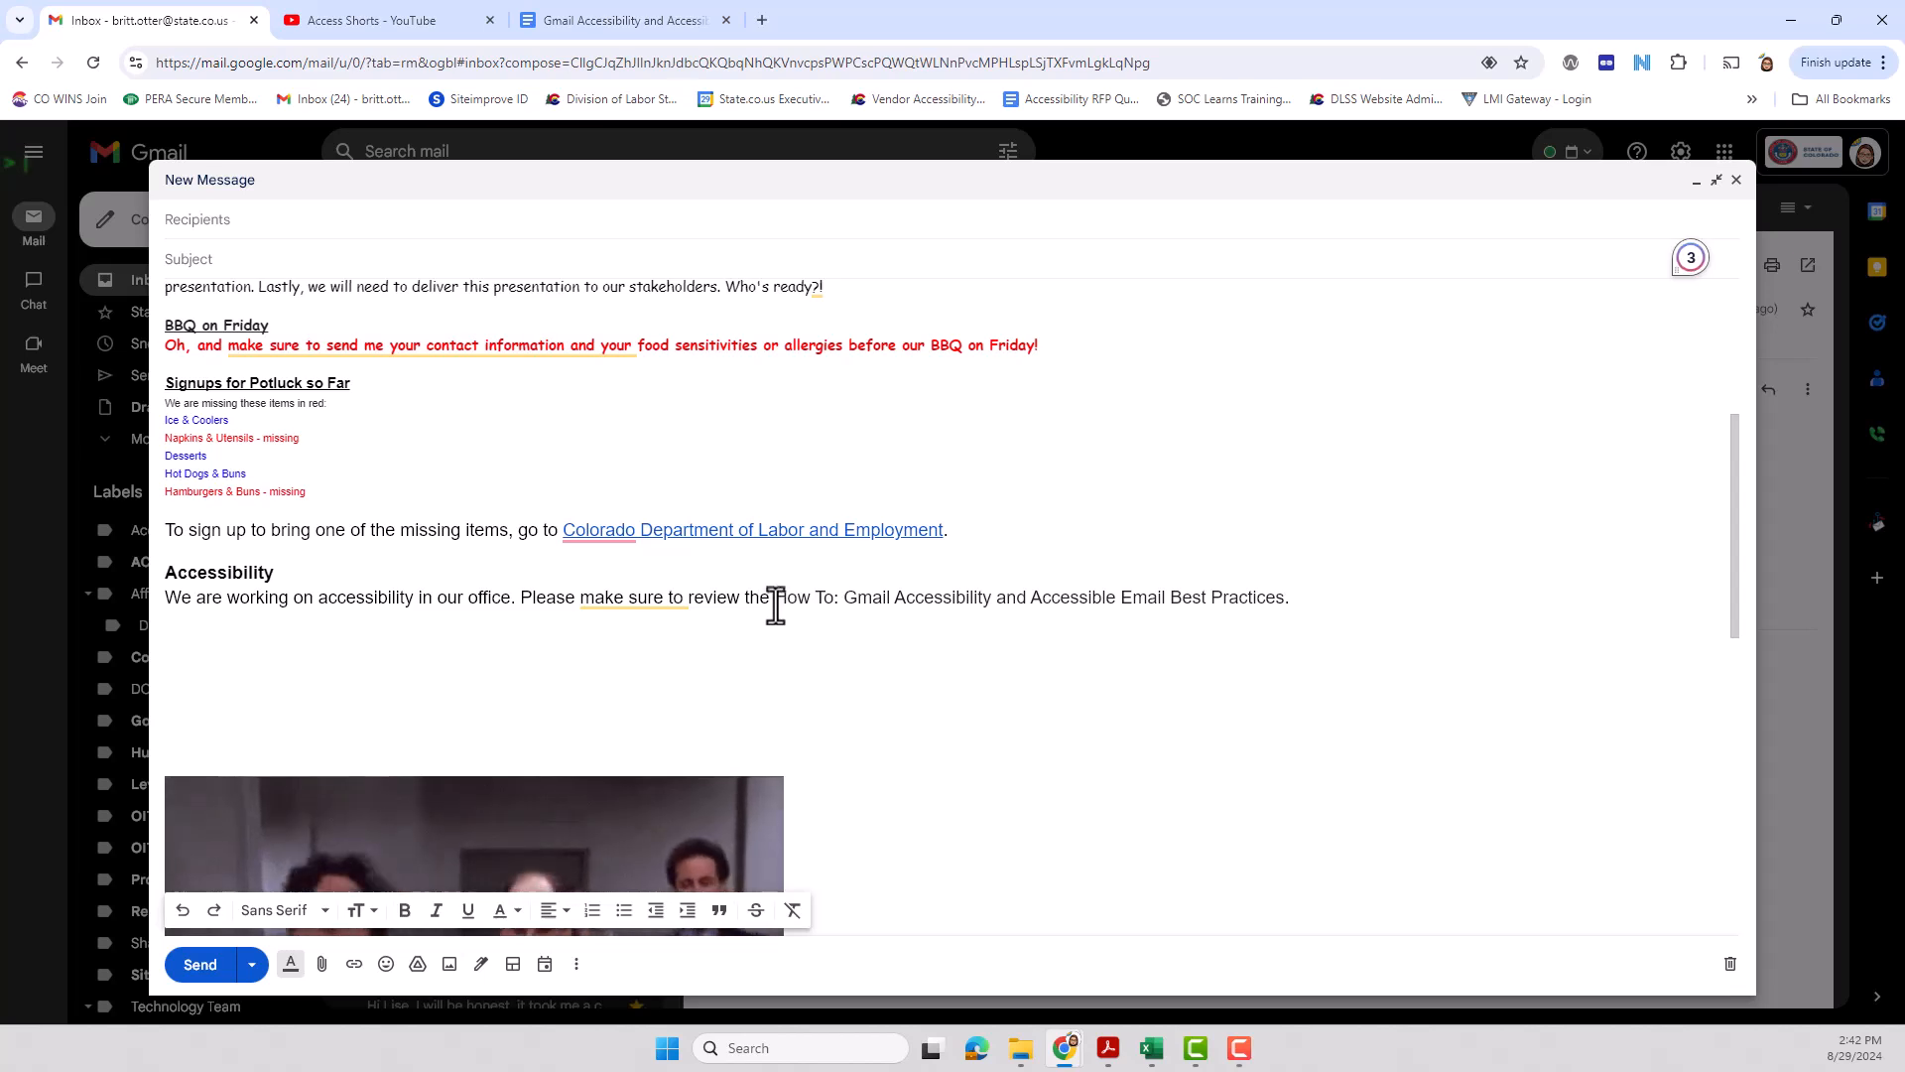
Step: Link the title "How To: Gmail Accessibility and Accessible Email Best Practices" to the copied Google Docs URL as a web address
left_click_drag(777, 601, 1075, 617)
left_click_drag(1201, 617, 1283, 610)
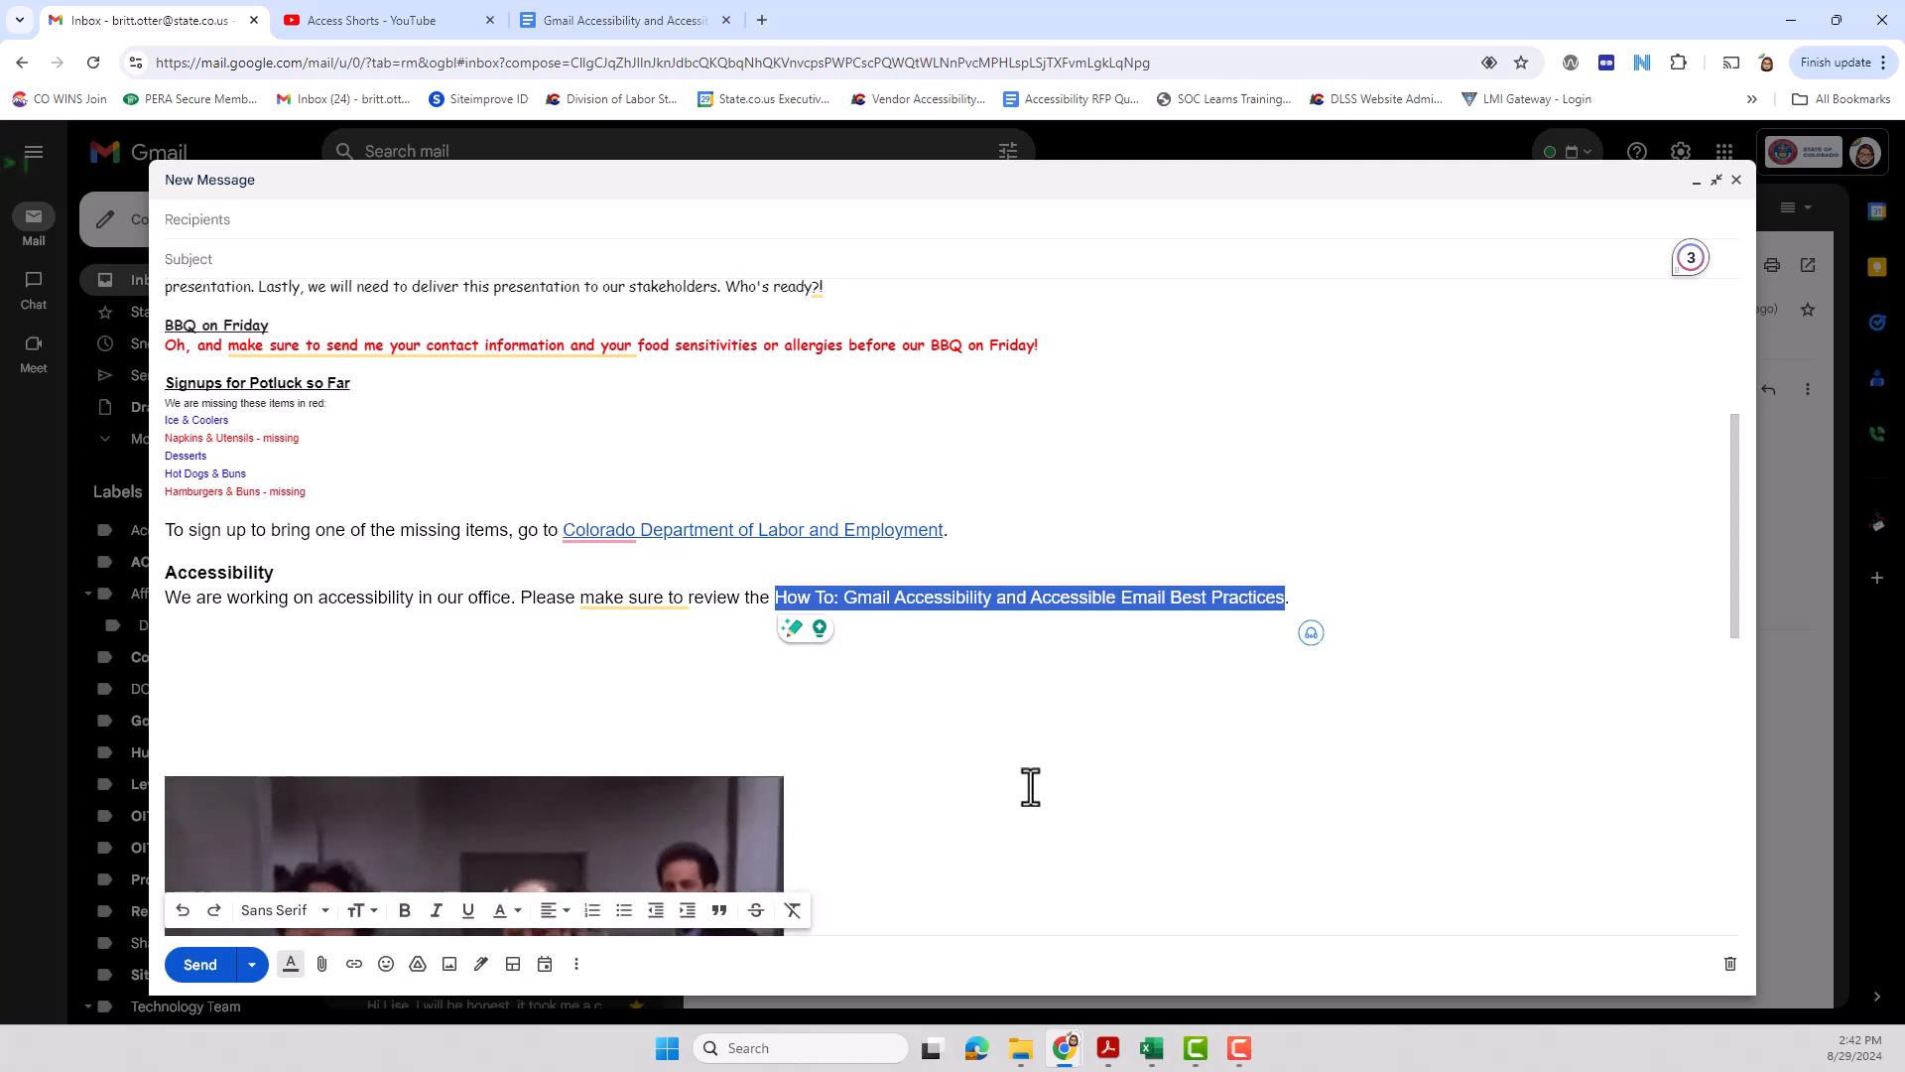
left_click(355, 964)
left_click(784, 514)
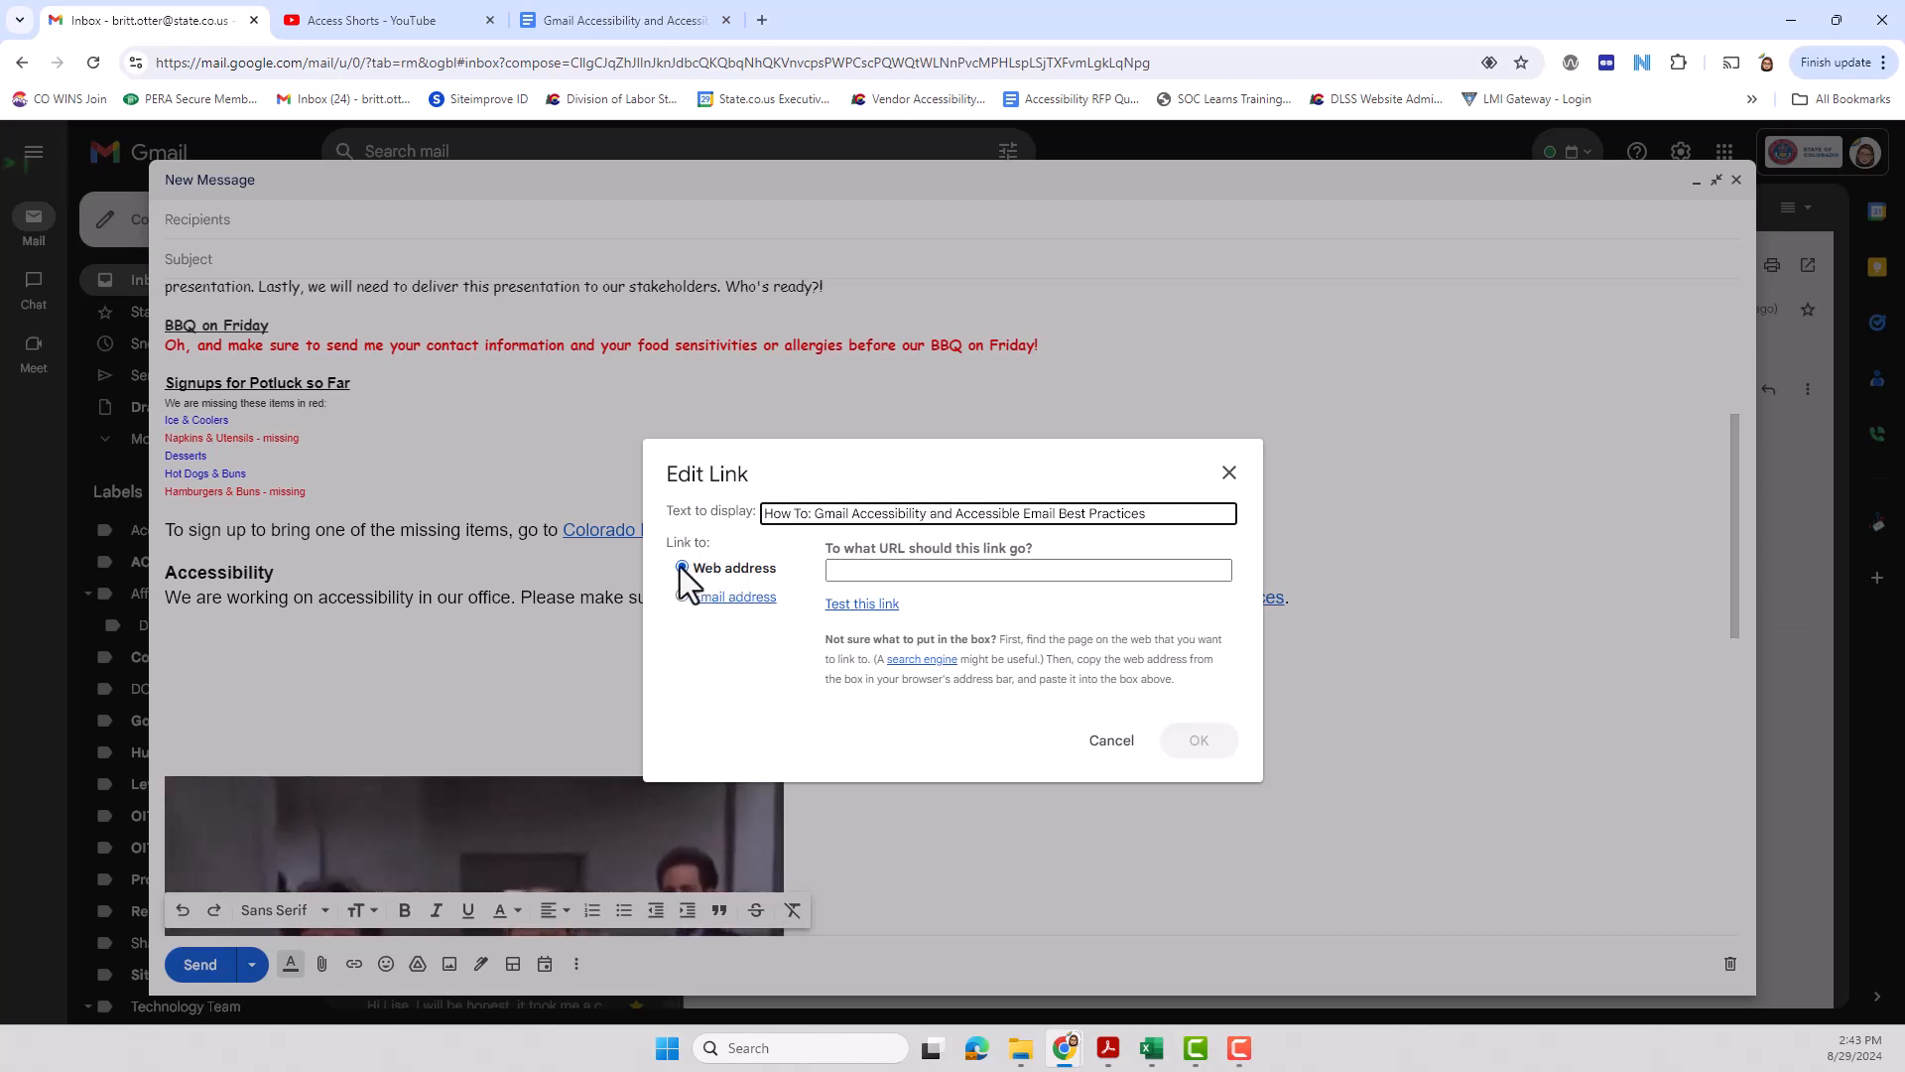
left_click(919, 572)
key("ctrl+v")
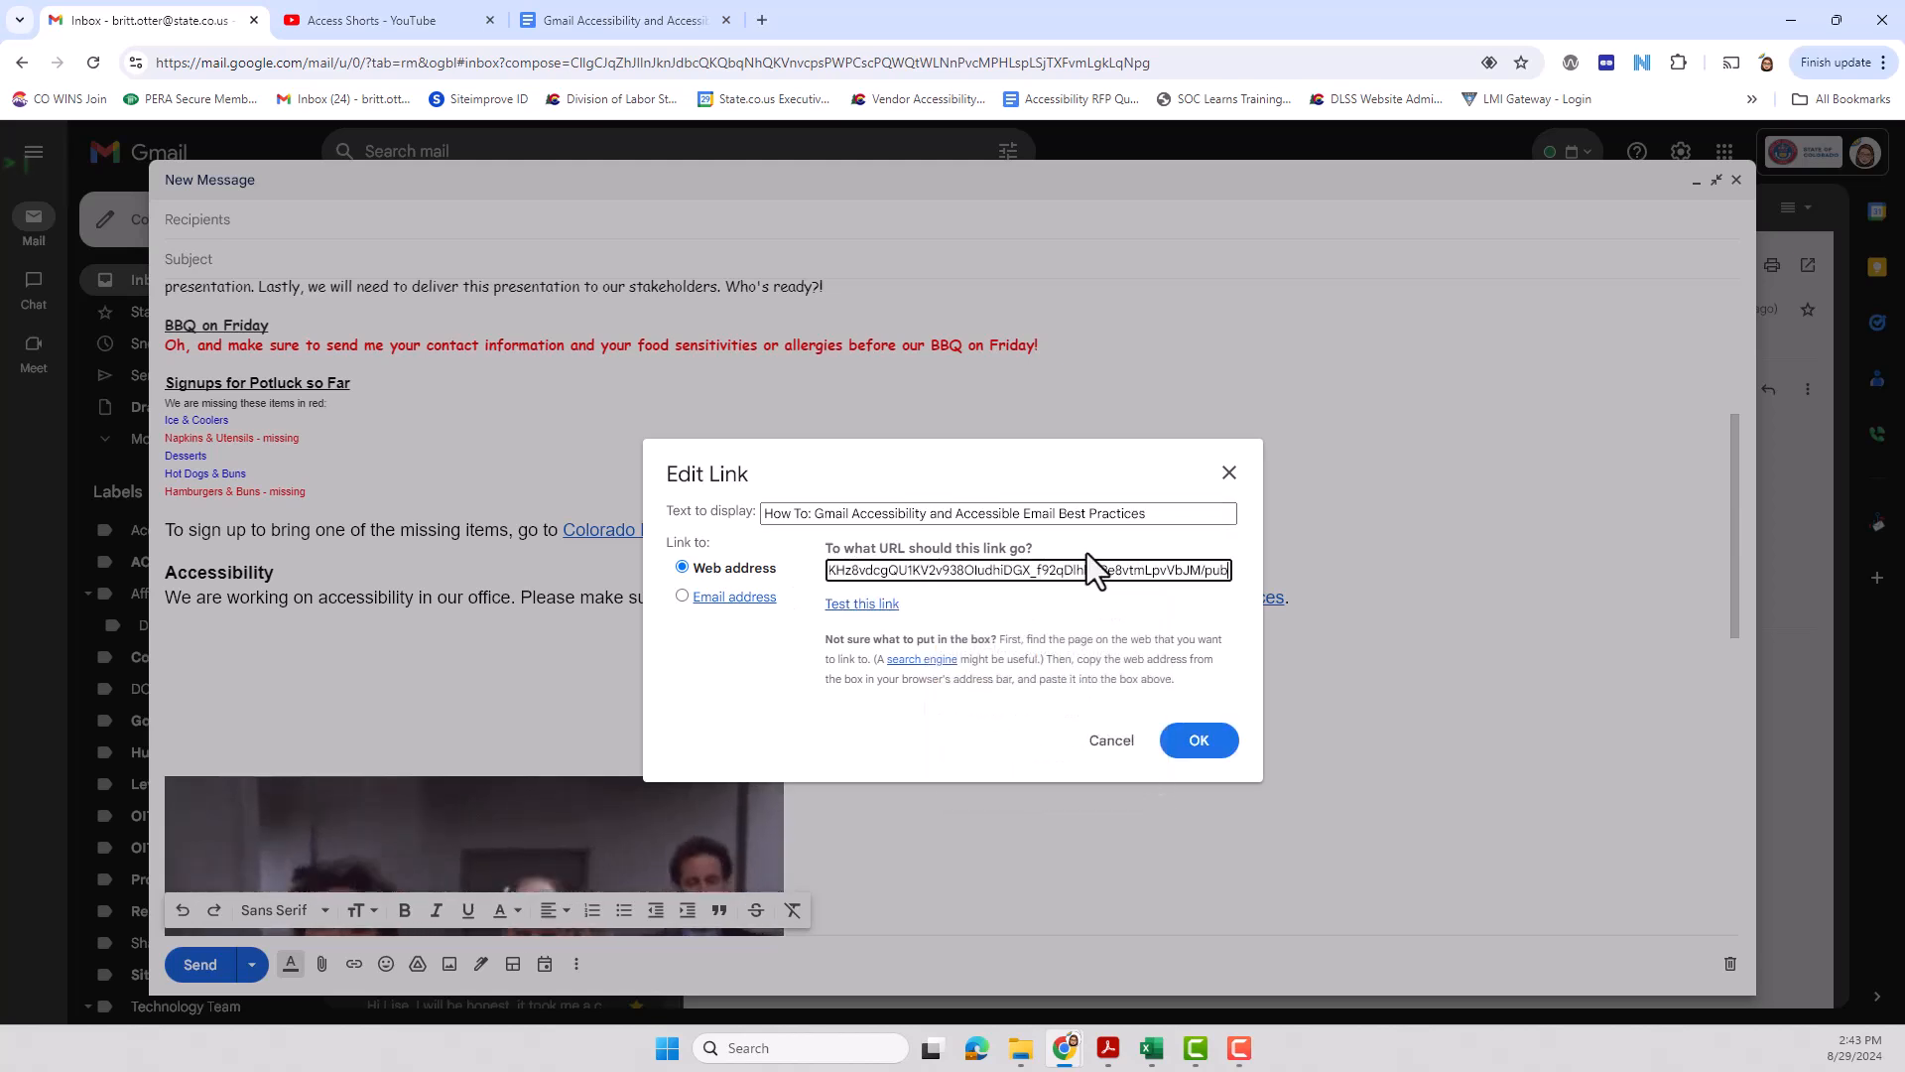
left_click(1189, 746)
left_click(1312, 600)
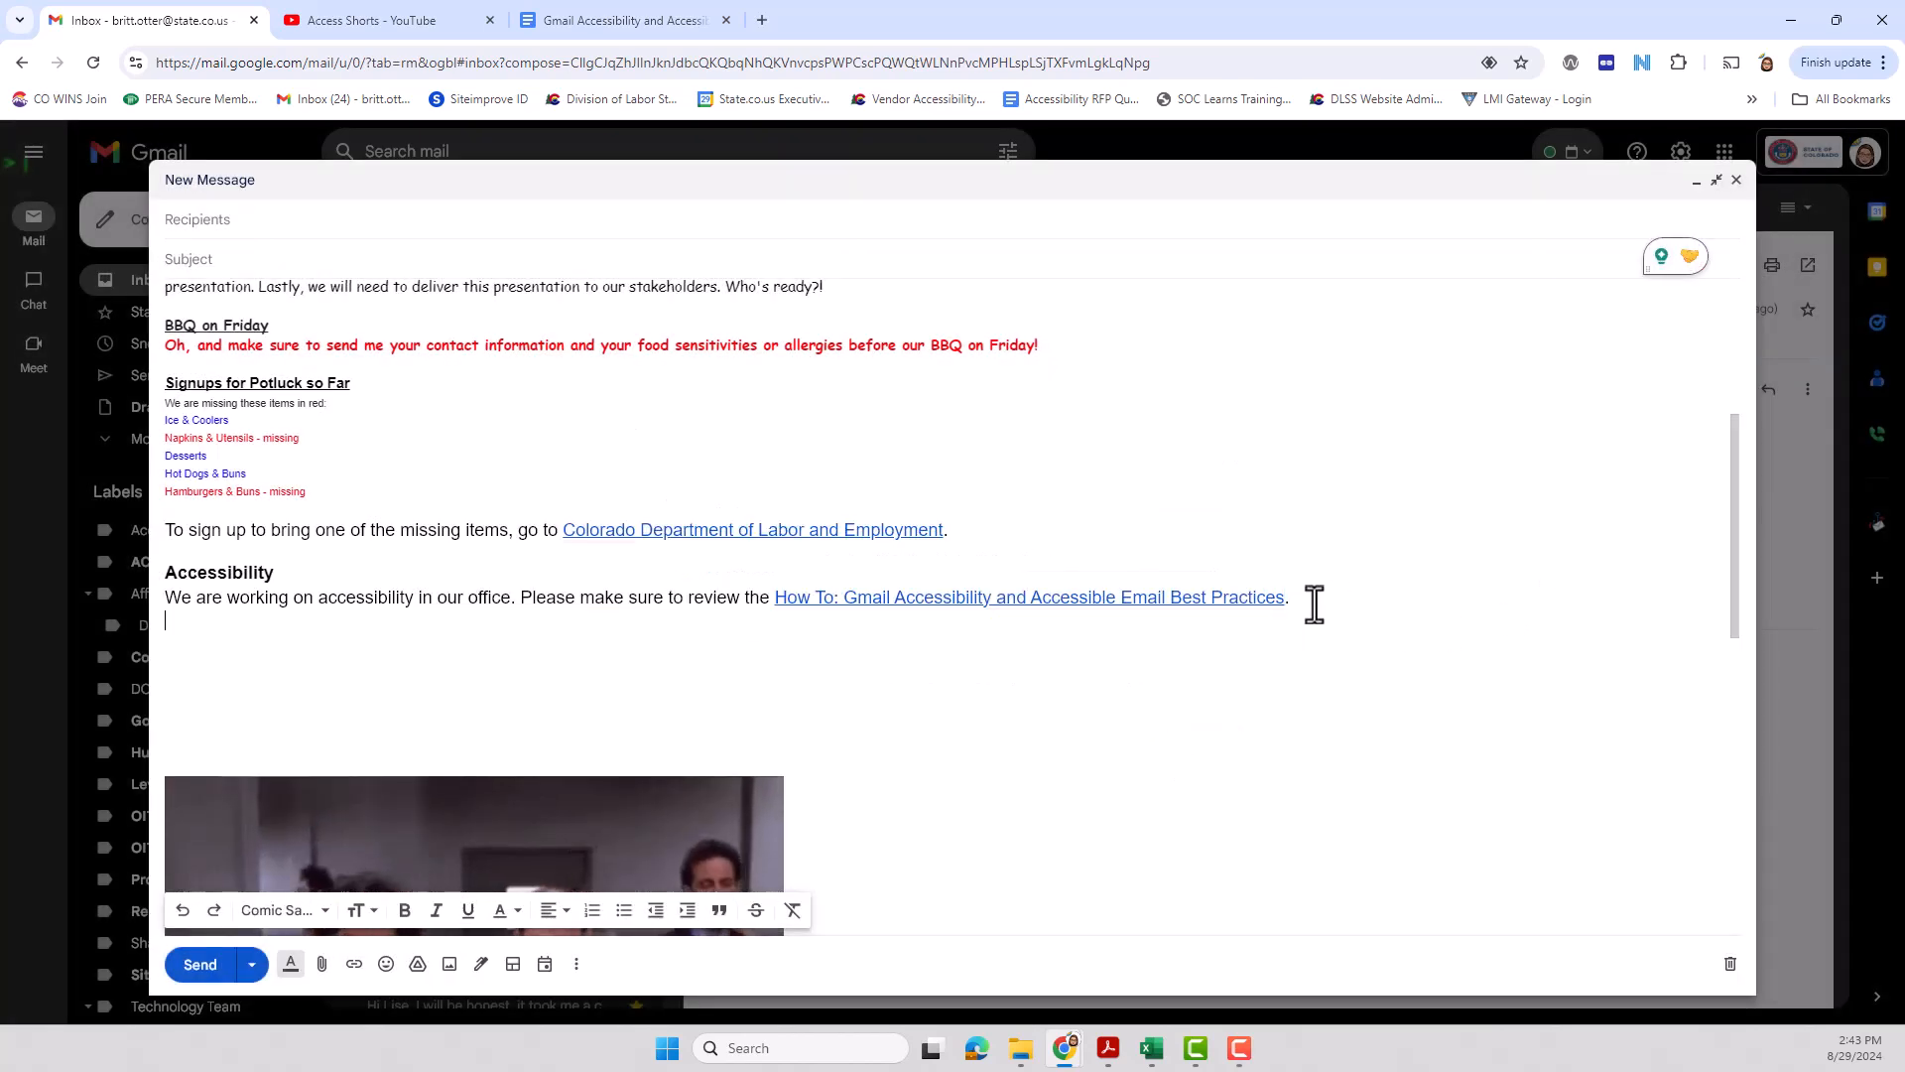